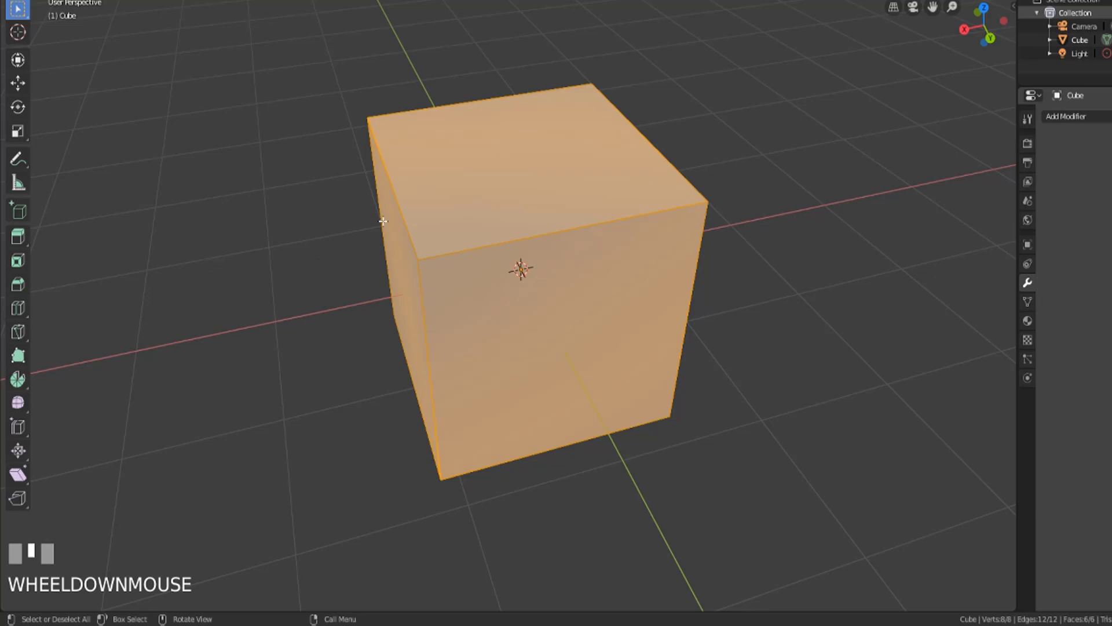
Subdivide all edges of the fully selected cube with one cut.
{"action": "right_click", "coordinate": [530, 189]}
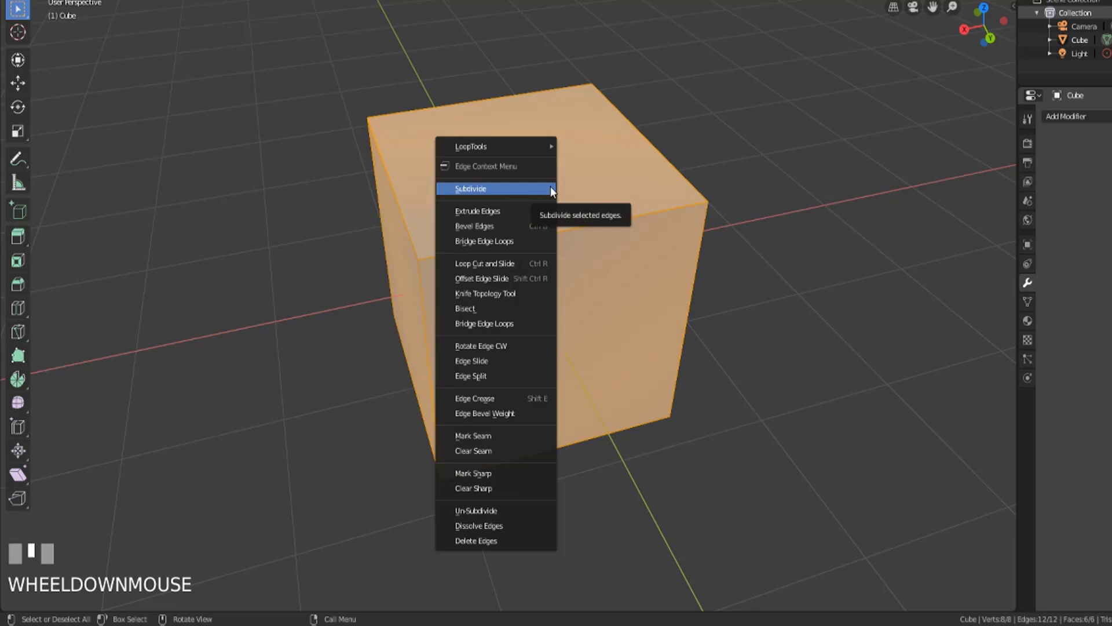
{"action": "left_click", "coordinate": [550, 187]}
{"action": "middle_click_drag", "start_coordinate": [776, 202], "coordinate": [672, 187]}
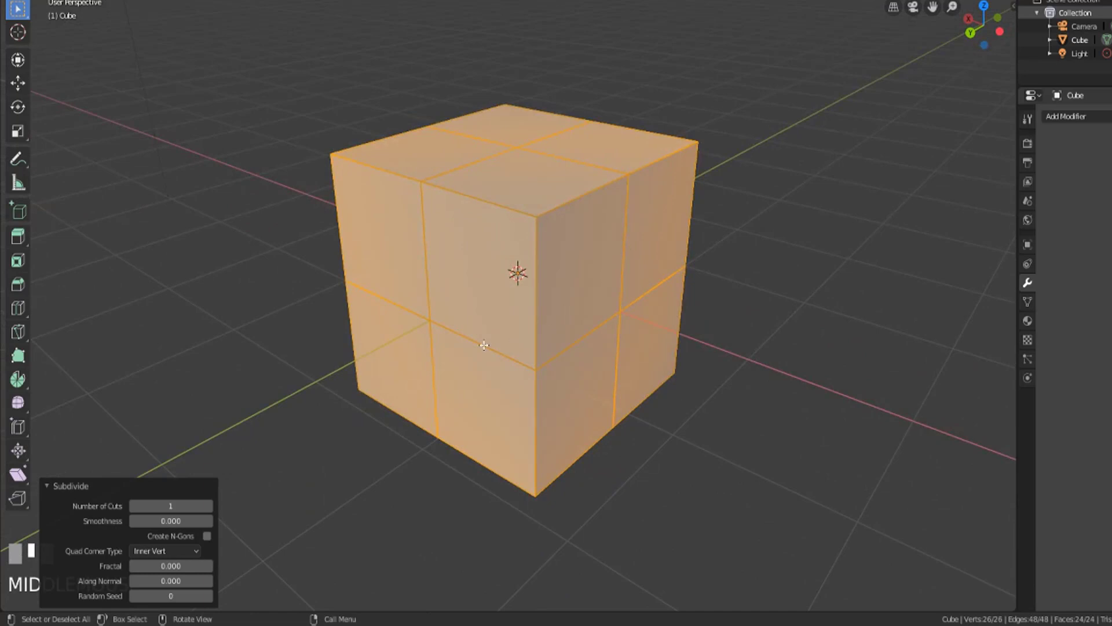
{"action": "middle_click_drag", "start_coordinate": [445, 322], "coordinate": [521, 305]}
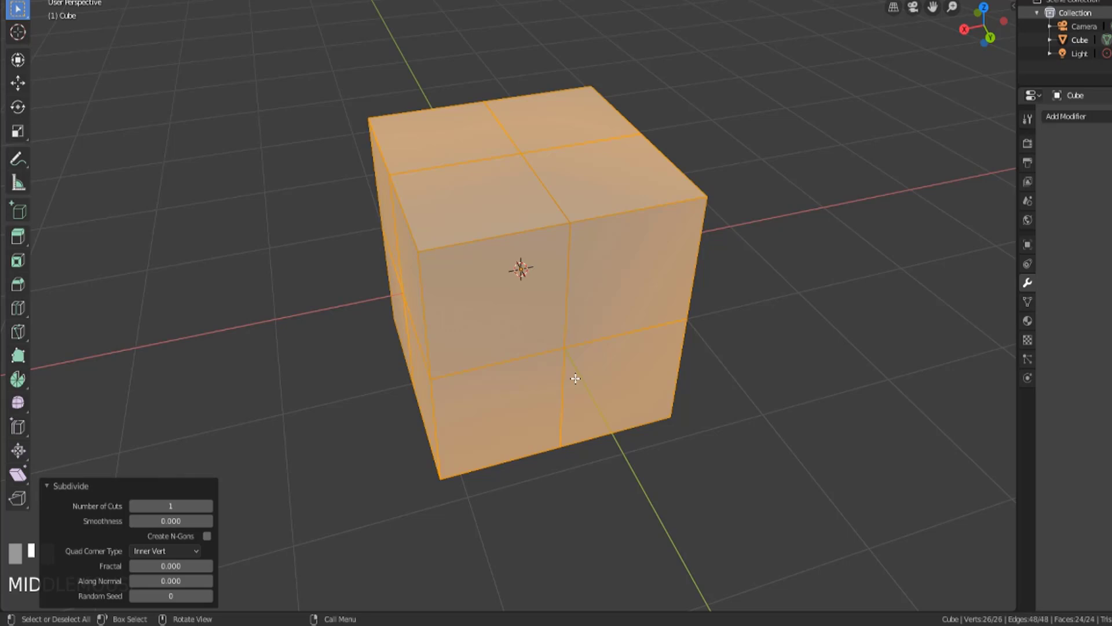
Undo the whole-cube subdivision and subdivide only the front top edge with one cut.
{"action": "key", "text": "ctrl+z"}
{"action": "key", "text": "2"}
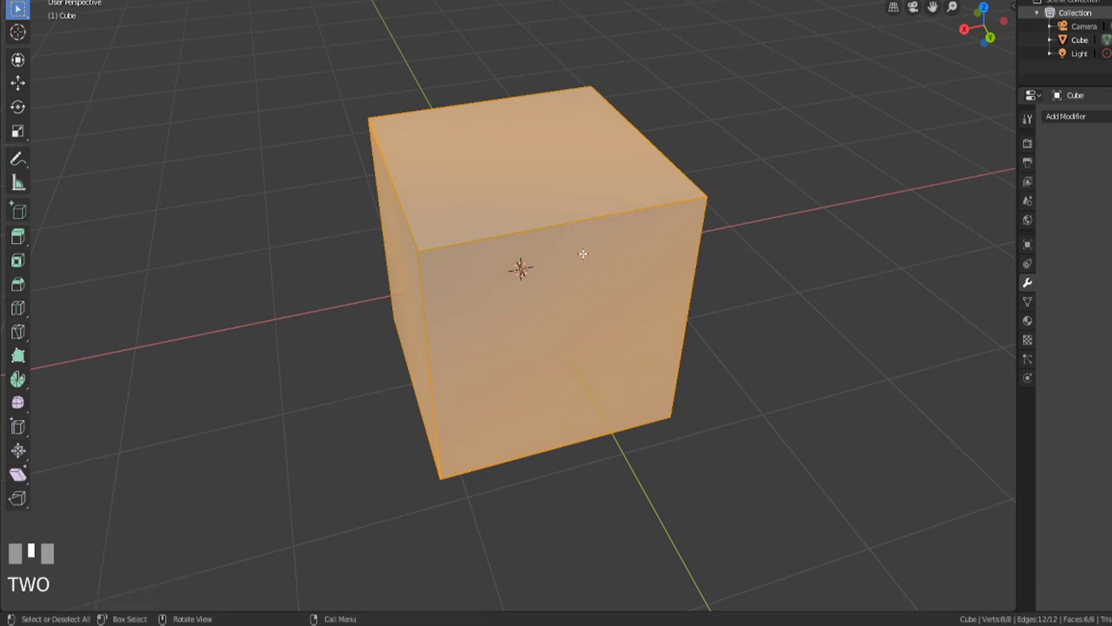
{"action": "left_click", "coordinate": [565, 223]}
{"action": "middle_click_drag", "start_coordinate": [566, 290], "coordinate": [564, 290]}
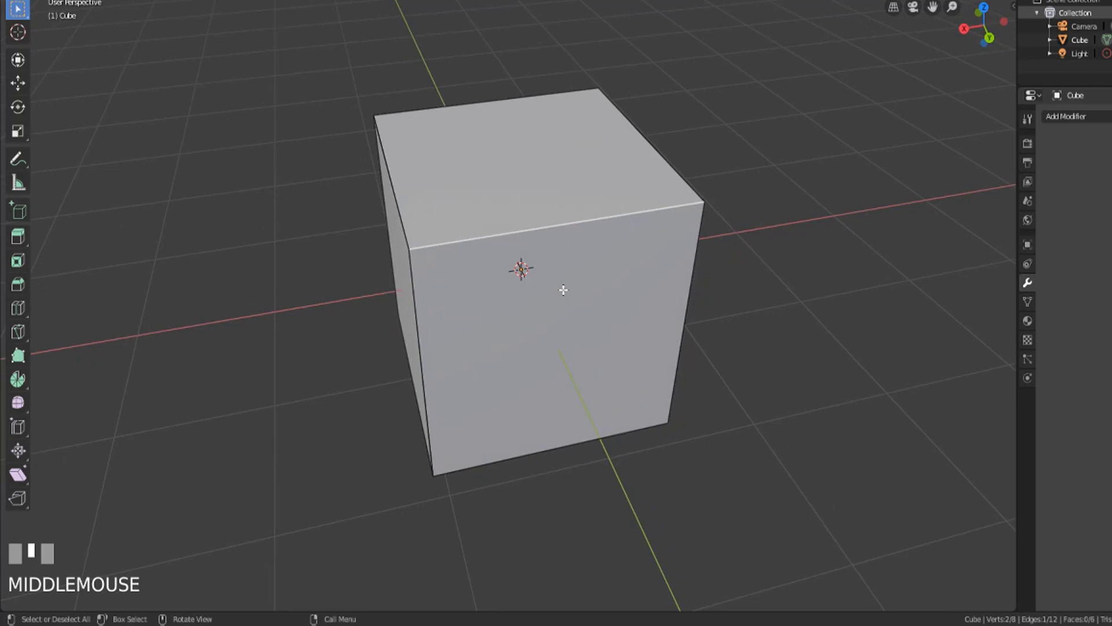
{"action": "right_click", "coordinate": [563, 290]}
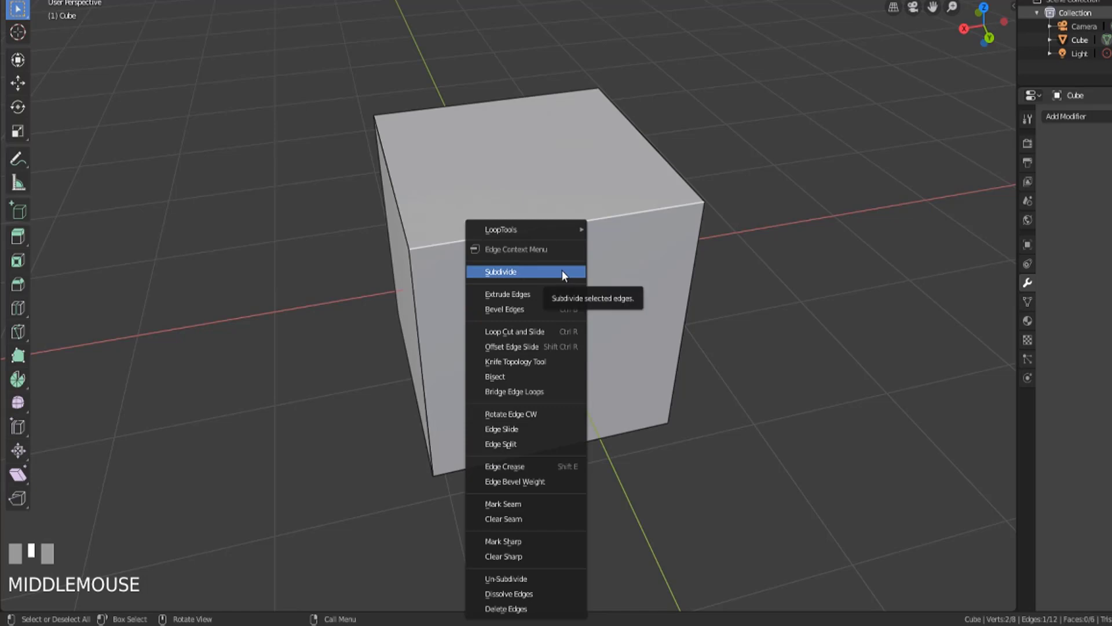
{"action": "left_click", "coordinate": [562, 270]}
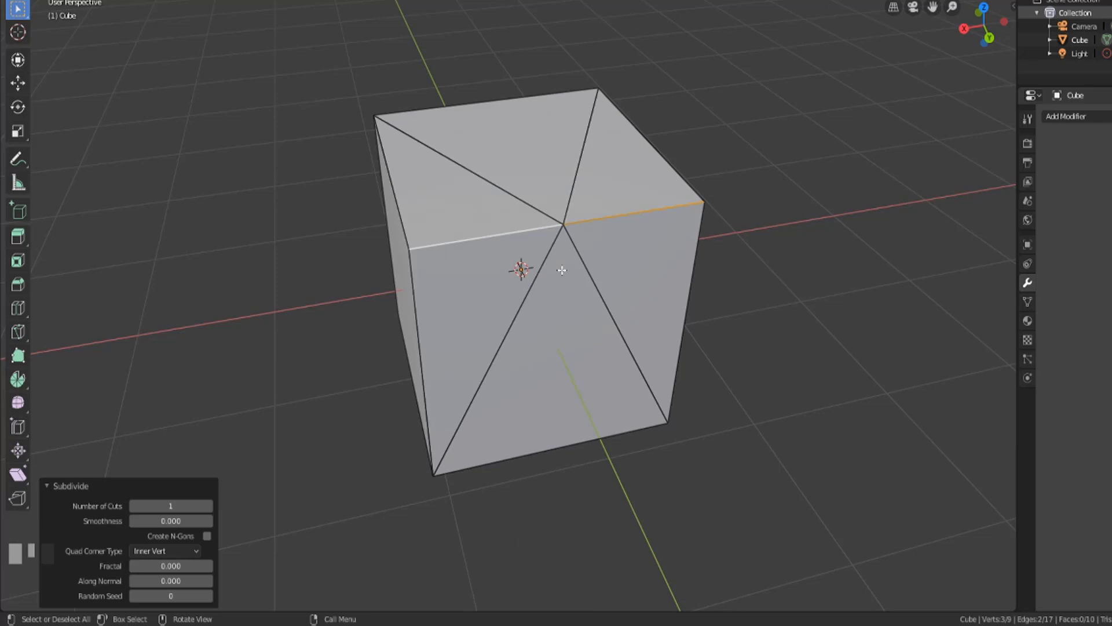
{"action": "middle_click_drag", "start_coordinate": [608, 241], "coordinate": [546, 269]}
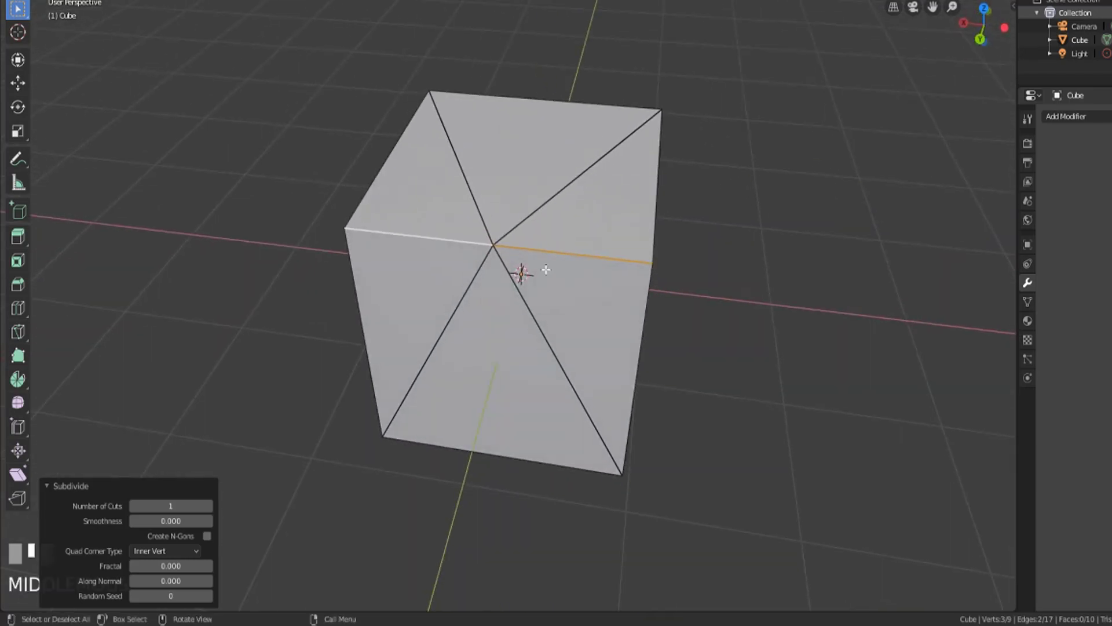
{"action": "scroll", "coordinate": [547, 269], "scroll_direction": "up", "scroll_amount": 1}
{"action": "key", "text": "1"}
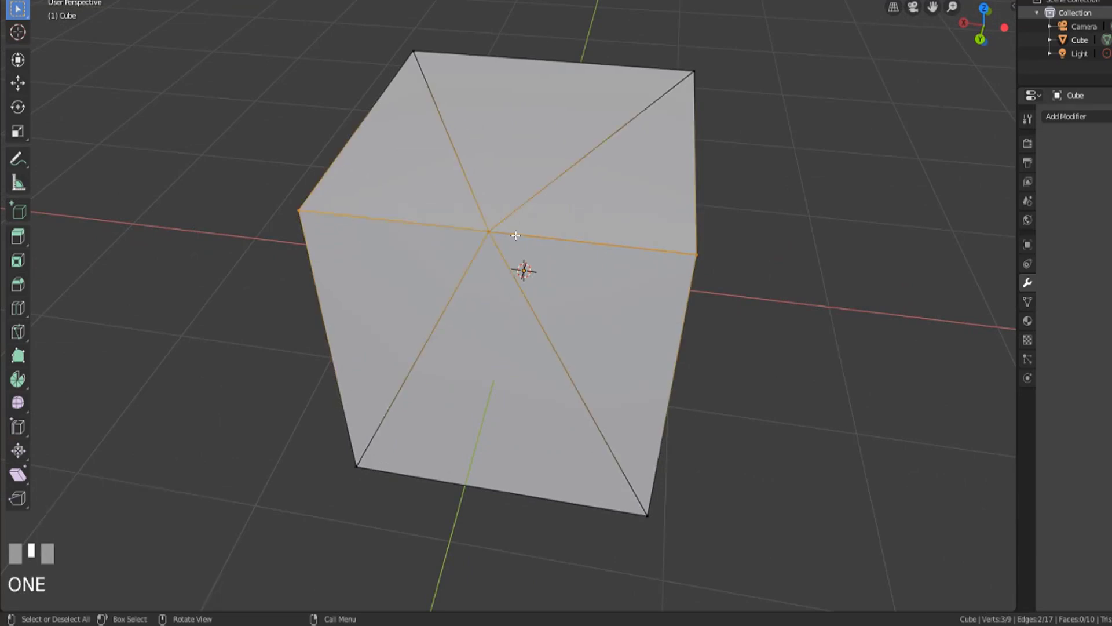
{"action": "middle_click_drag", "start_coordinate": [515, 235], "coordinate": [536, 232]}
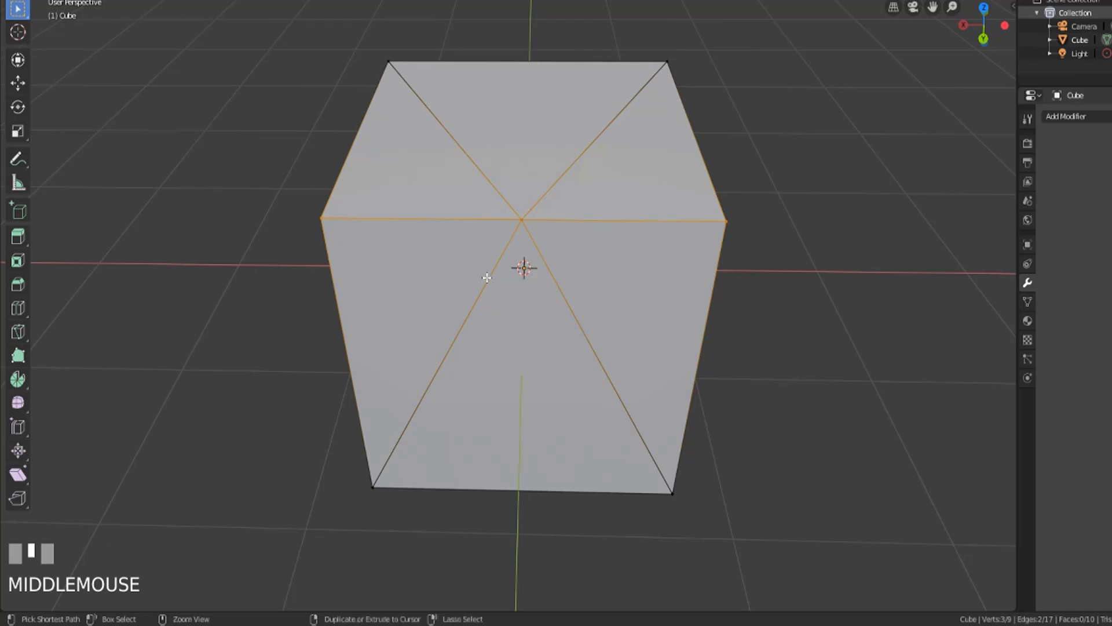
Undo the front top edge's subdivision and repeat it, switching Create N-Gons on and off again to compare the resulting faces.
{"action": "key", "text": "ctrl+z"}
{"action": "key", "text": "ctrl+z"}
{"action": "right_click", "coordinate": [531, 224]}
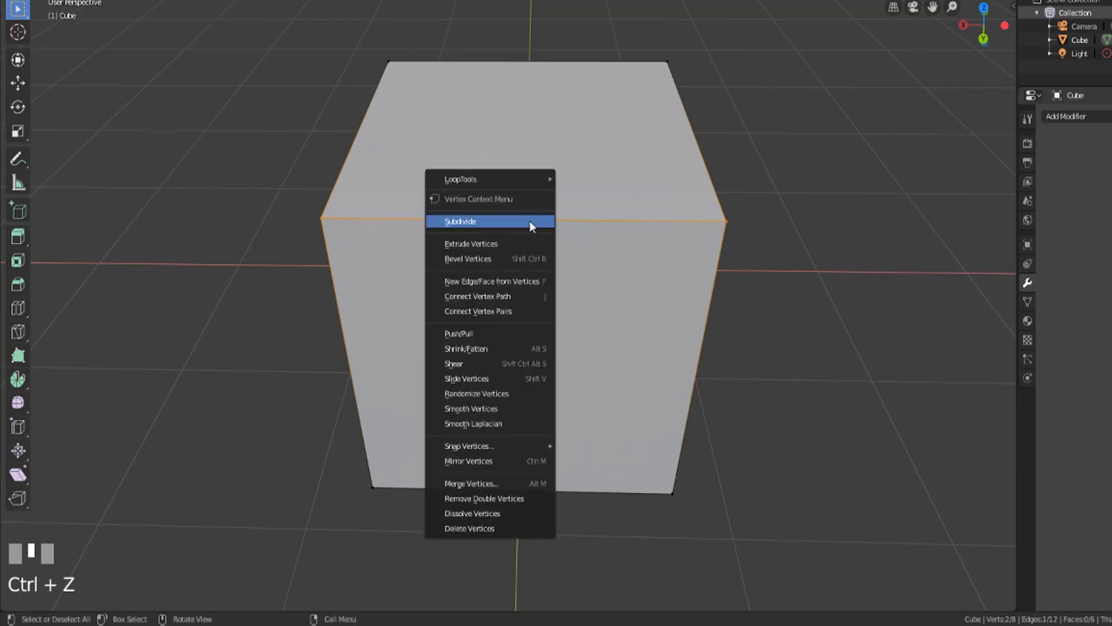
{"action": "left_click", "coordinate": [530, 220]}
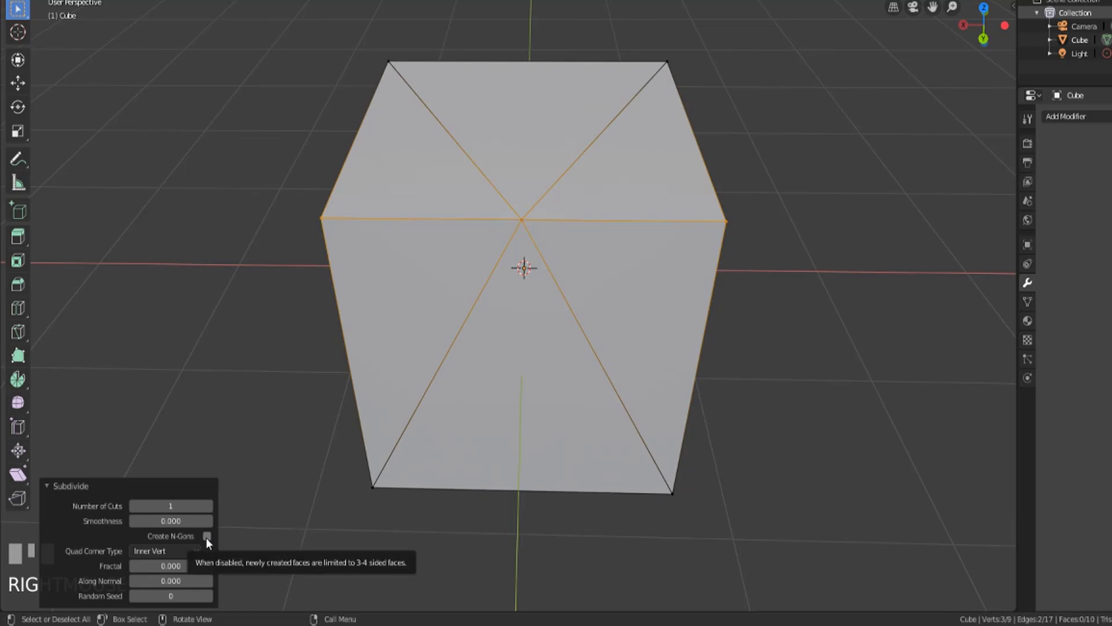
{"action": "left_click", "coordinate": [207, 536]}
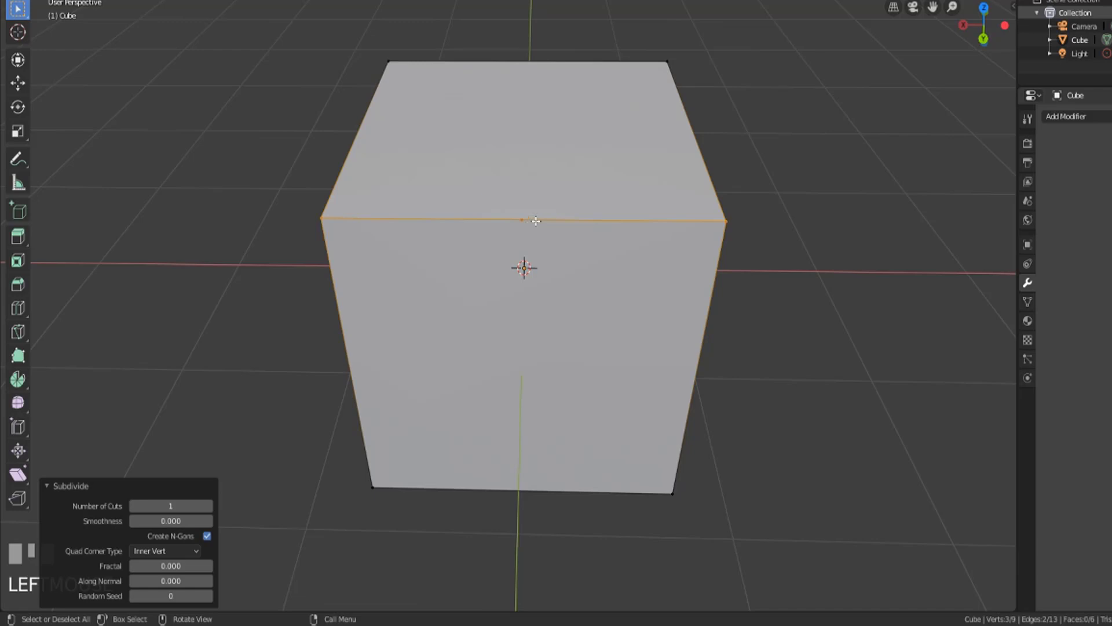
{"action": "middle_click_drag", "start_coordinate": [528, 199], "coordinate": [628, 228]}
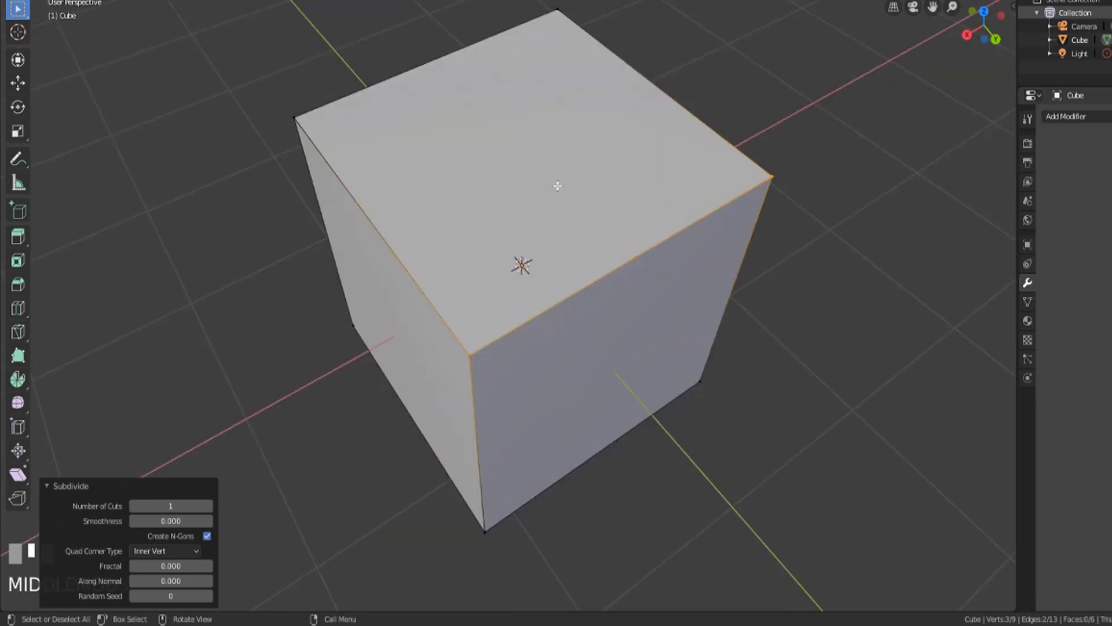
{"action": "left_click", "coordinate": [207, 536]}
{"action": "middle_click_drag", "start_coordinate": [580, 386], "coordinate": [529, 368]}
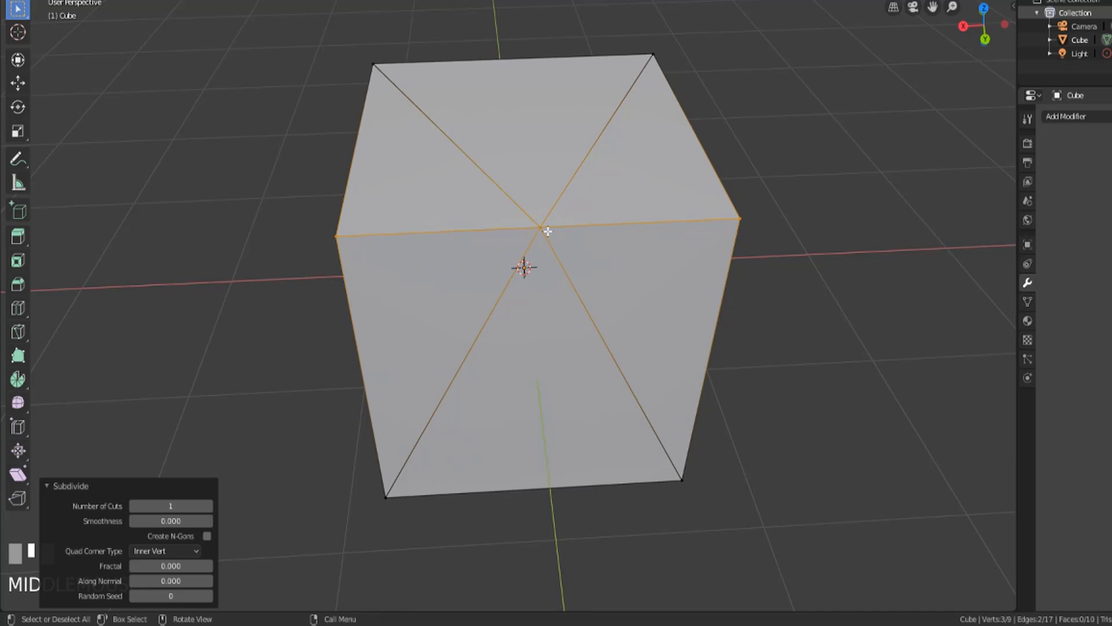
Undo the single-edge subdivision and subdivide that edge together with the opposite top edge, with Create N-Gons enabled.
{"action": "key", "text": "ctrl+z"}
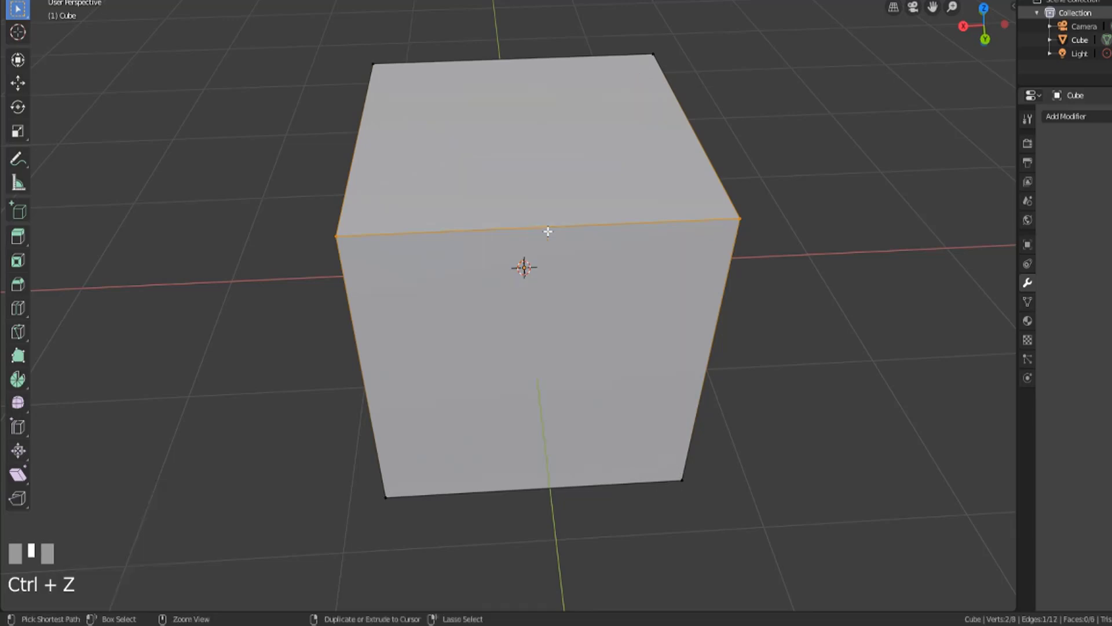
{"action": "left_click", "coordinate": [508, 57], "text": "shift"}
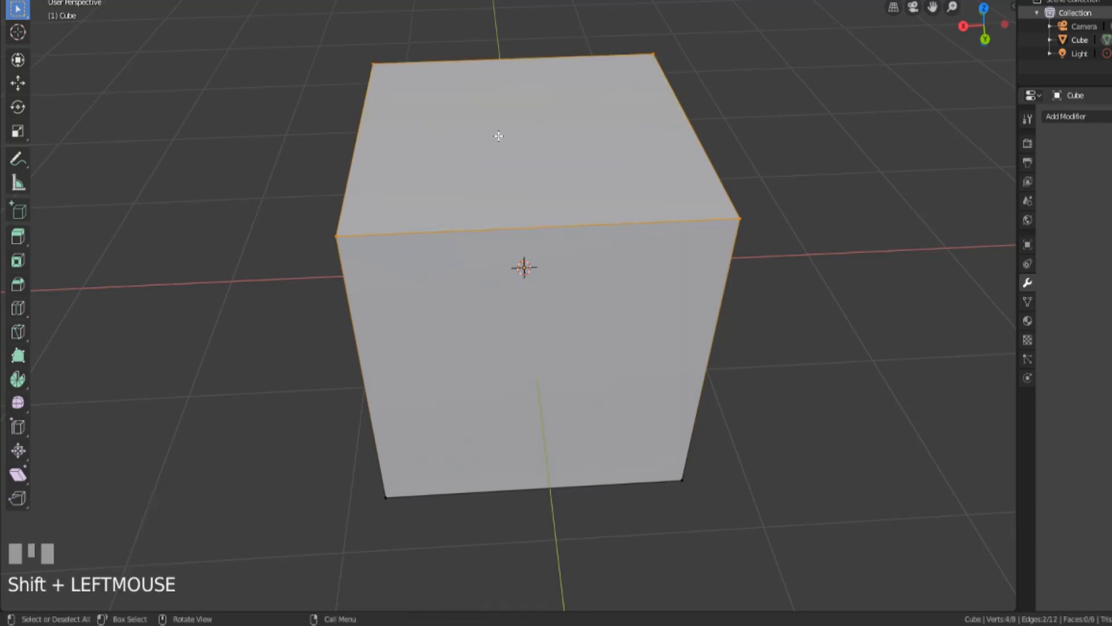
{"action": "middle_click_drag", "start_coordinate": [476, 216], "coordinate": [478, 184]}
{"action": "right_click", "coordinate": [479, 185]}
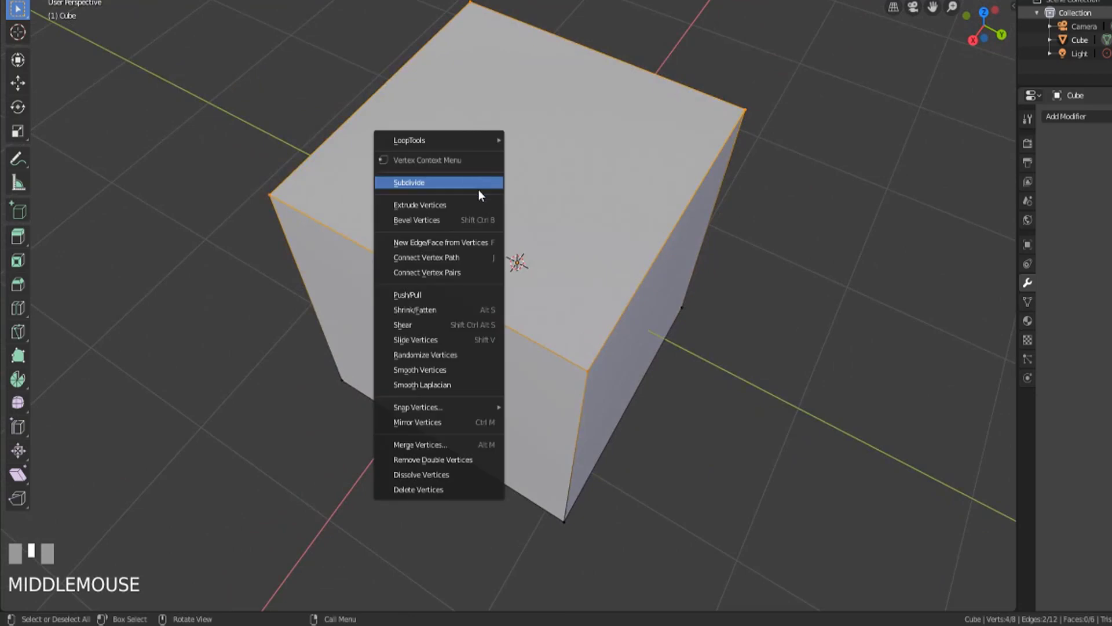
{"action": "left_click", "coordinate": [478, 189]}
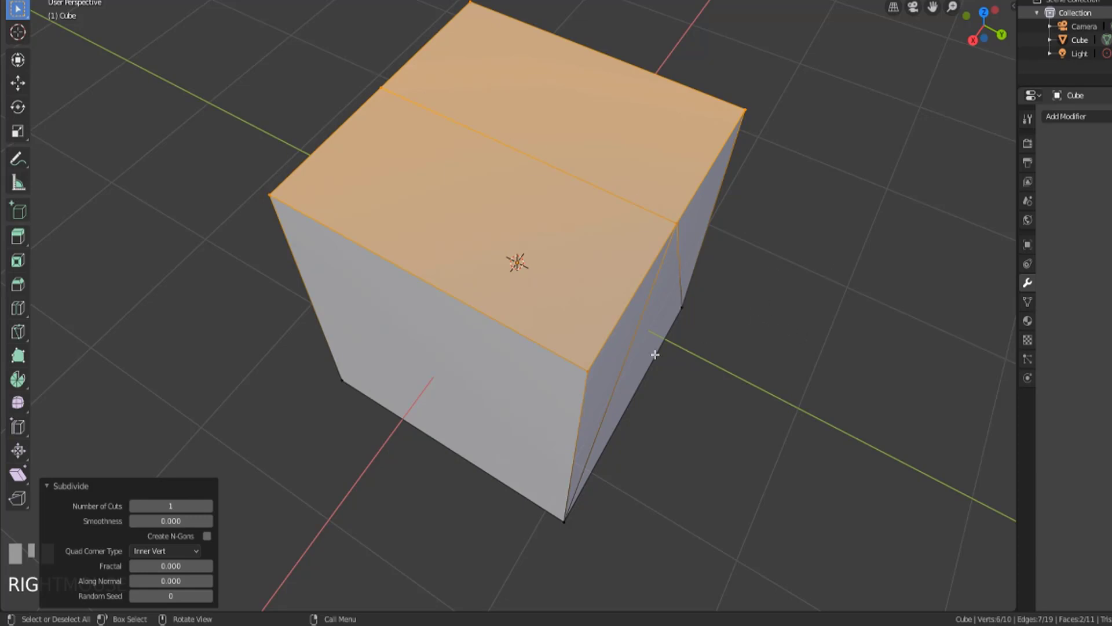
{"action": "middle_click_drag", "start_coordinate": [653, 350], "coordinate": [345, 176]}
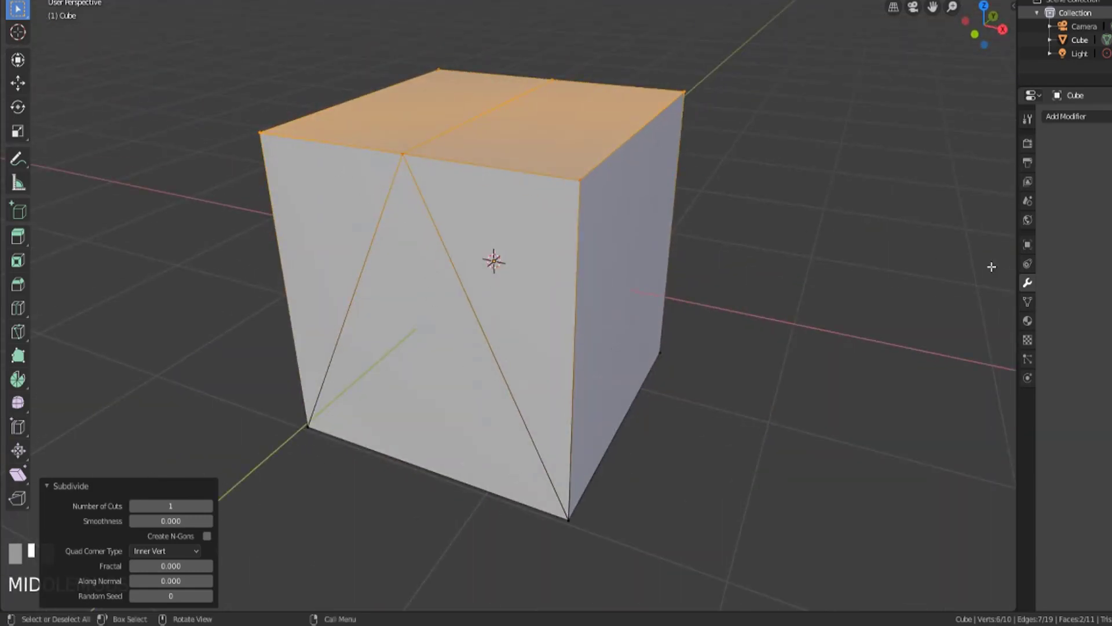
{"action": "left_click", "coordinate": [207, 536]}
{"action": "middle_click_drag", "start_coordinate": [581, 276], "coordinate": [432, 295]}
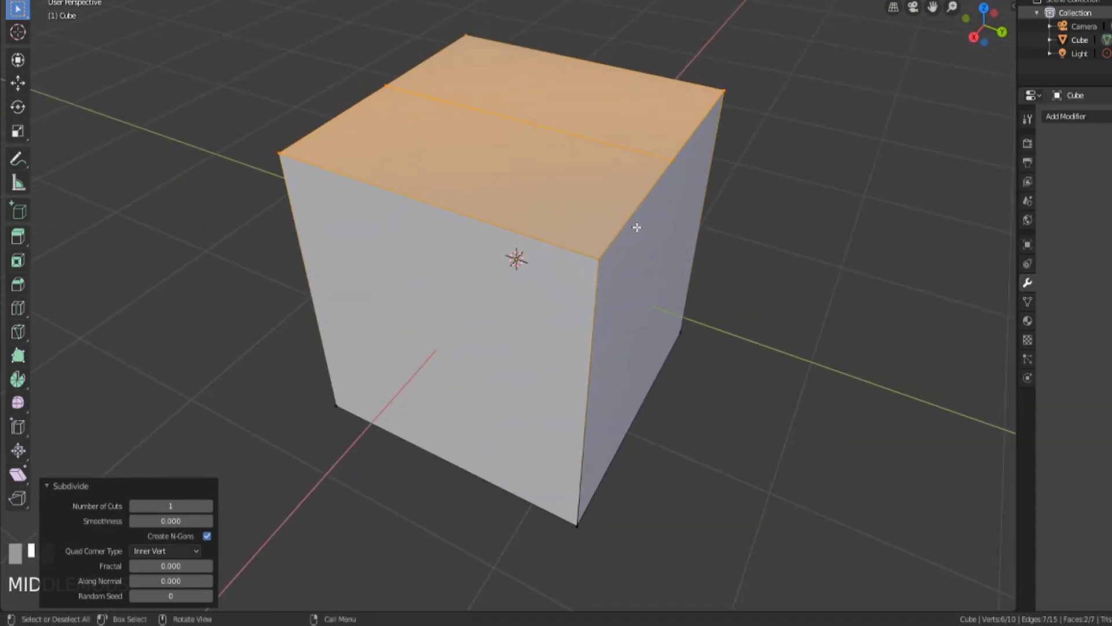
{"action": "middle_click_drag", "start_coordinate": [635, 223], "coordinate": [422, 206]}
Select the two opposite undivided edges of the top face and subdivide them with one cut.
{"action": "left_click", "coordinate": [385, 212]}
{"action": "left_click", "coordinate": [687, 103], "text": "shift"}
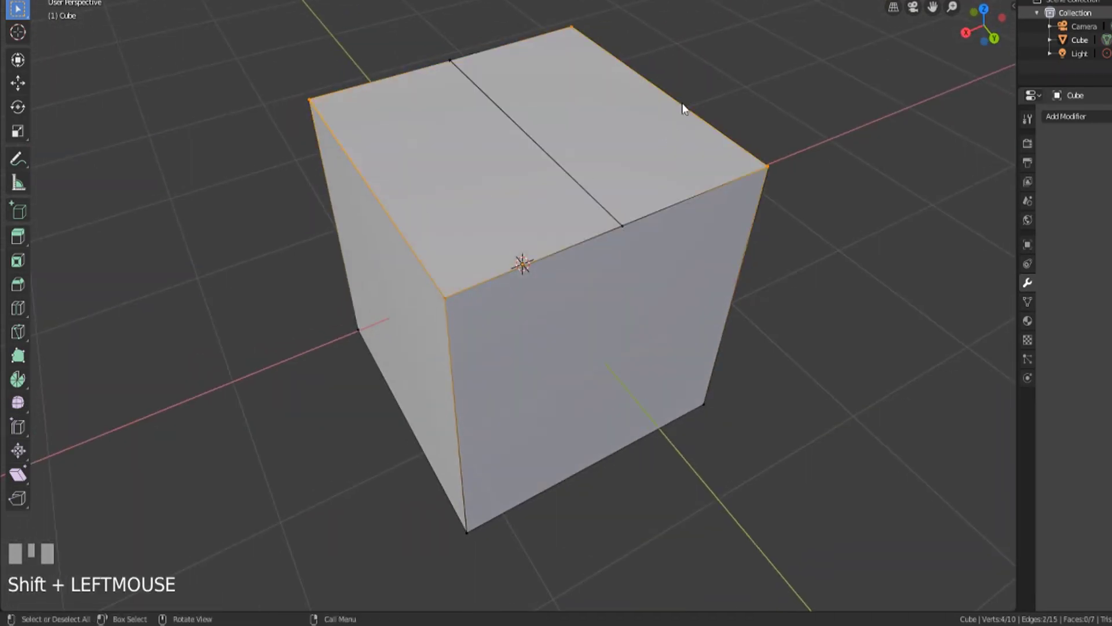
{"action": "right_click", "coordinate": [682, 107]}
{"action": "left_click", "coordinate": [683, 105]}
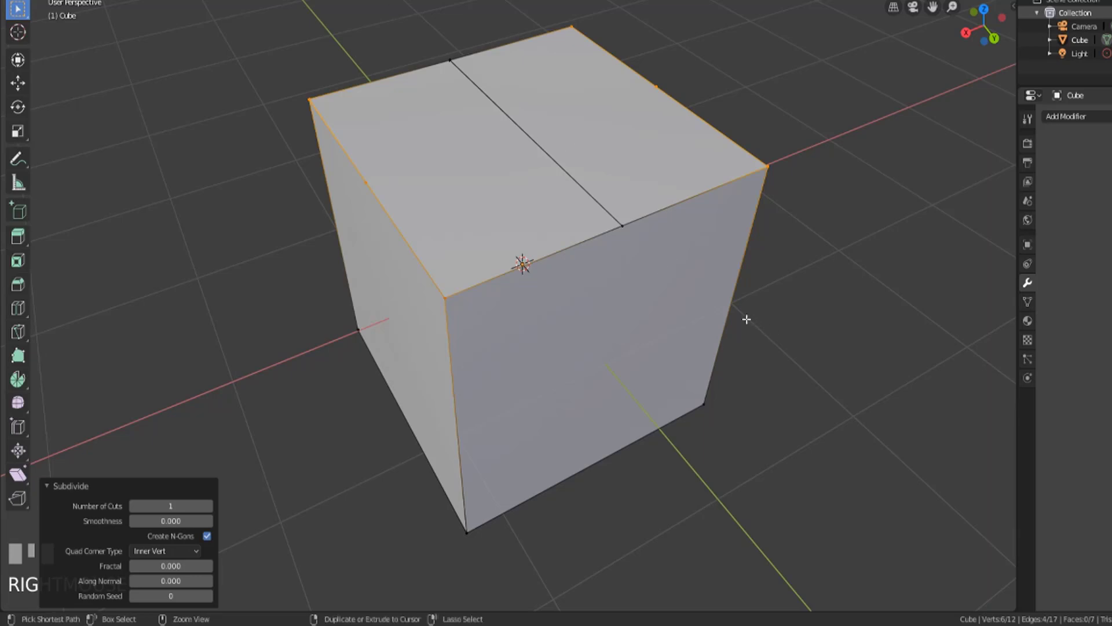
Undo the last edge subdivision and subdivide those two top edges together with the middle edge crossing the top face.
{"action": "key", "text": "ctrl+z"}
{"action": "left_click", "coordinate": [544, 150], "text": "shift"}
{"action": "right_click", "coordinate": [625, 85]}
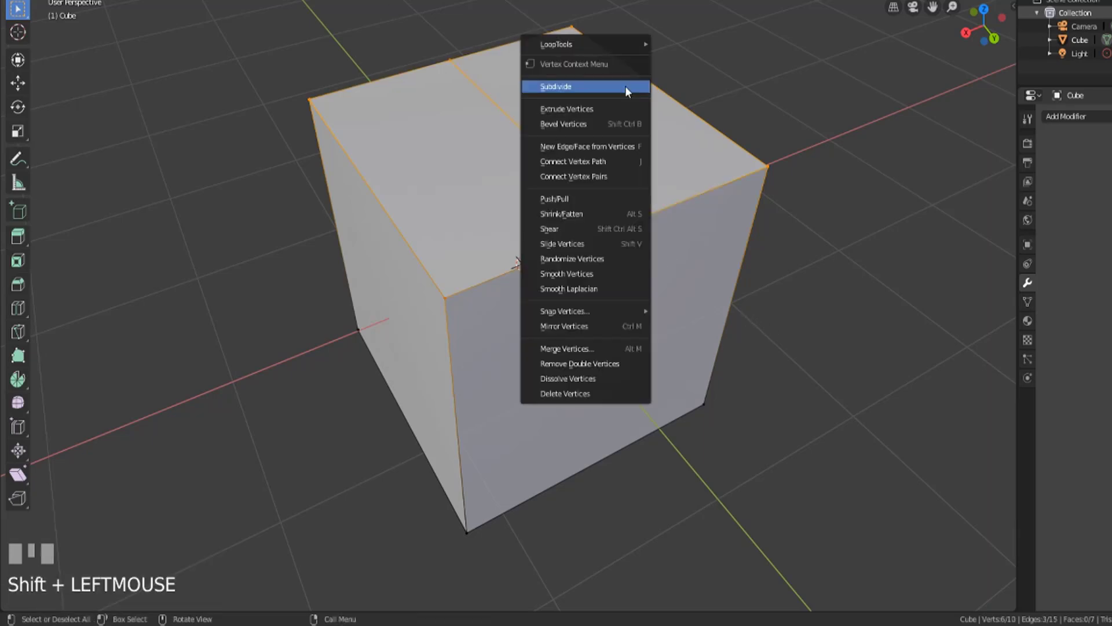
{"action": "left_click", "coordinate": [625, 86]}
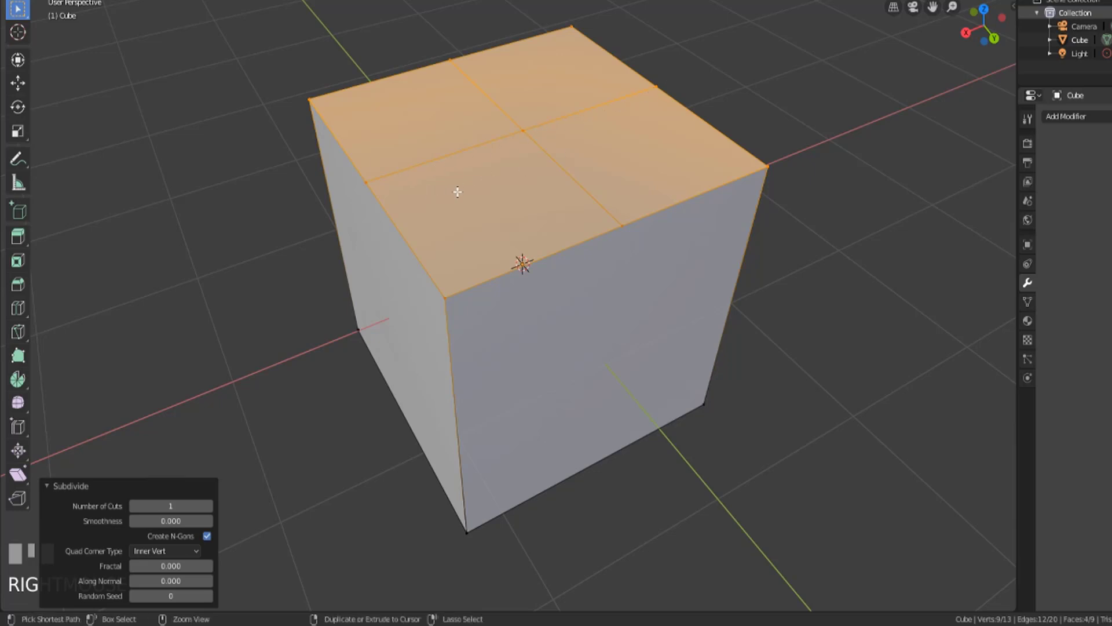
Undo all the subdivisions on the top face to restore the plain cube.
{"action": "key", "text": "ctrl+z"}
{"action": "key", "text": "ctrl+z"}
{"action": "key", "text": "ctrl+z"}
{"action": "key", "text": "ctrl+z"}
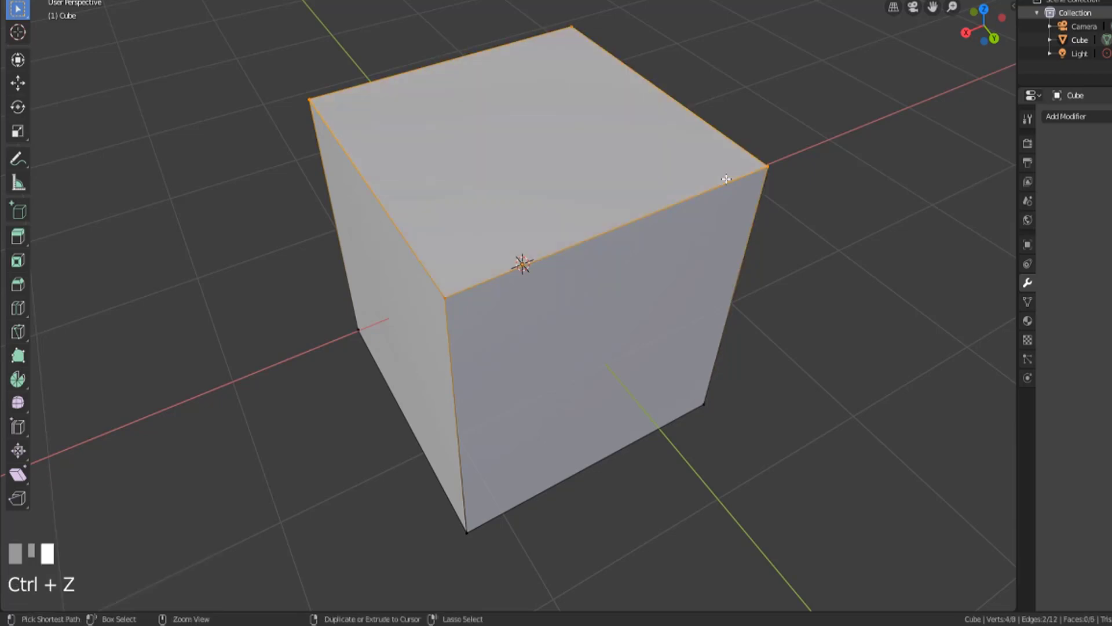
Select the whole cube and subdivide it with one cut.
{"action": "key", "text": "a"}
{"action": "middle_click_drag", "start_coordinate": [429, 342], "coordinate": [616, 323]}
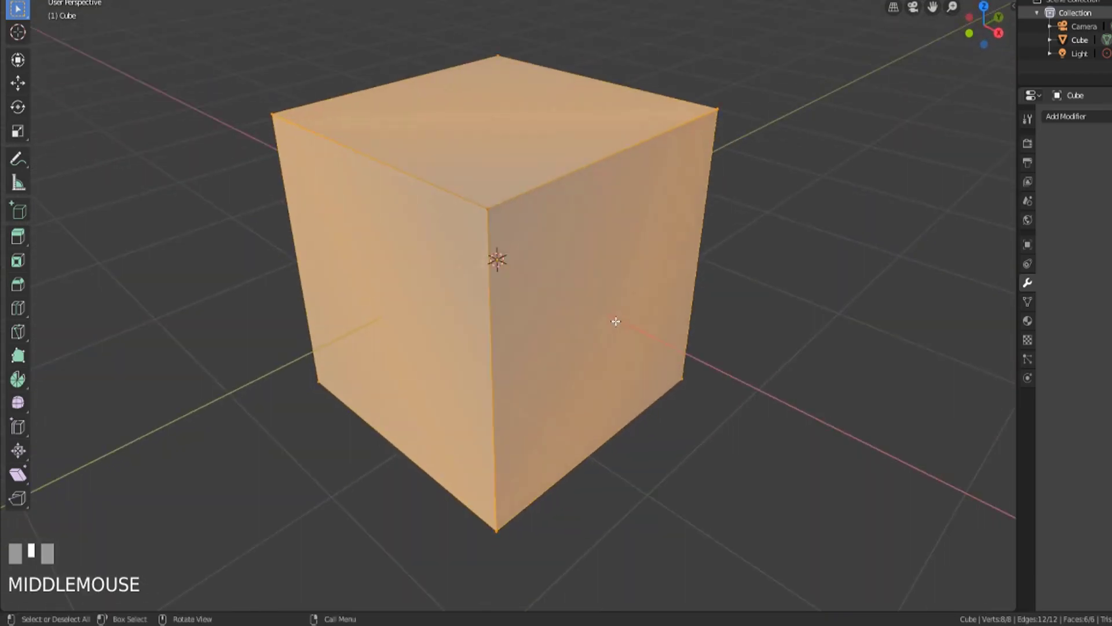
{"action": "right_click", "coordinate": [567, 184]}
{"action": "left_click", "coordinate": [566, 183]}
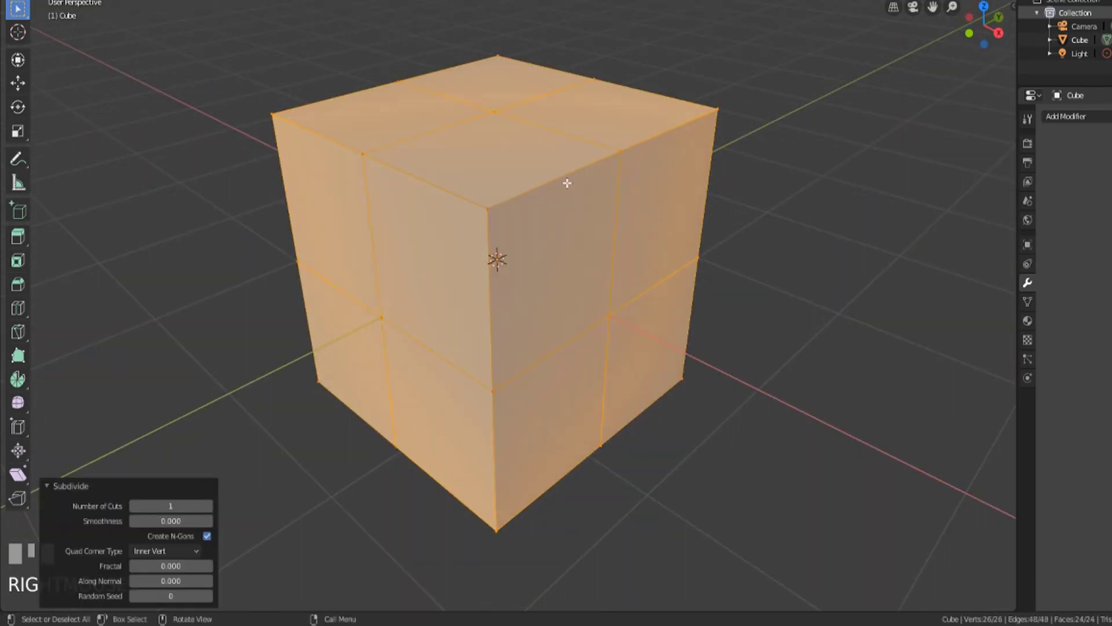
{"action": "middle_click_drag", "start_coordinate": [567, 183], "coordinate": [581, 149]}
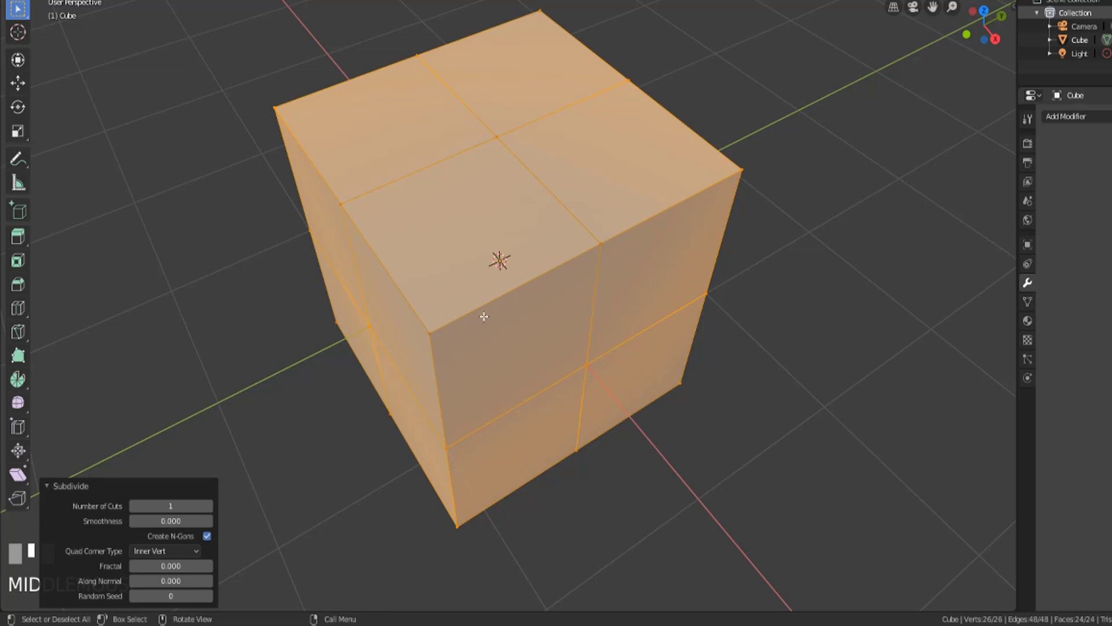
Try 3 as the subdivision's number of cuts and return it to 1.
{"action": "left_click", "coordinate": [209, 506]}
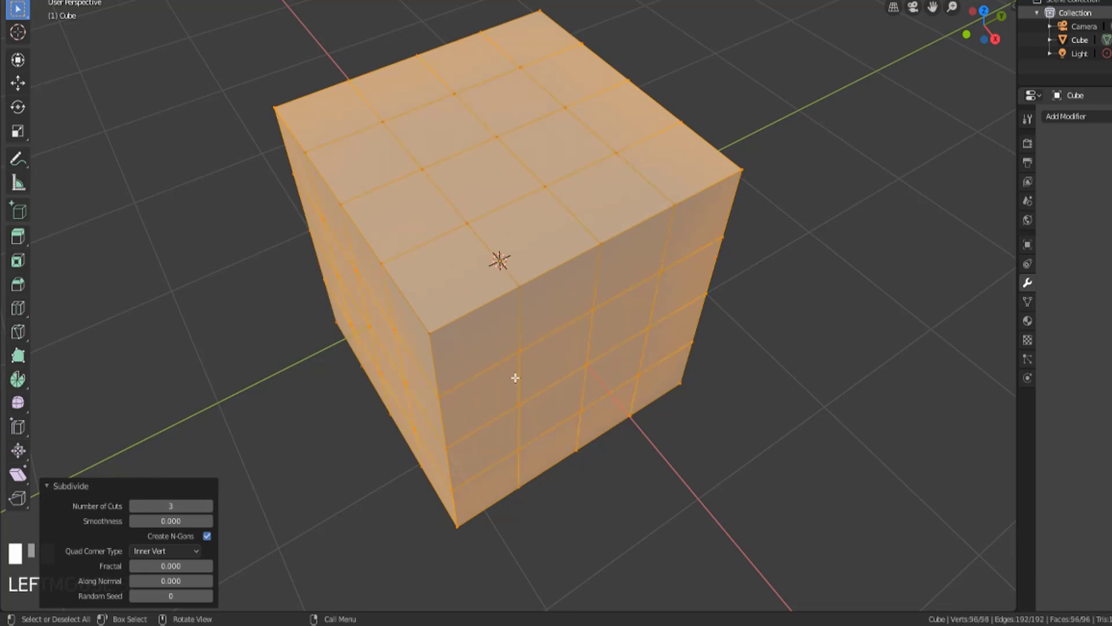
{"action": "middle_click_drag", "start_coordinate": [514, 377], "coordinate": [485, 368]}
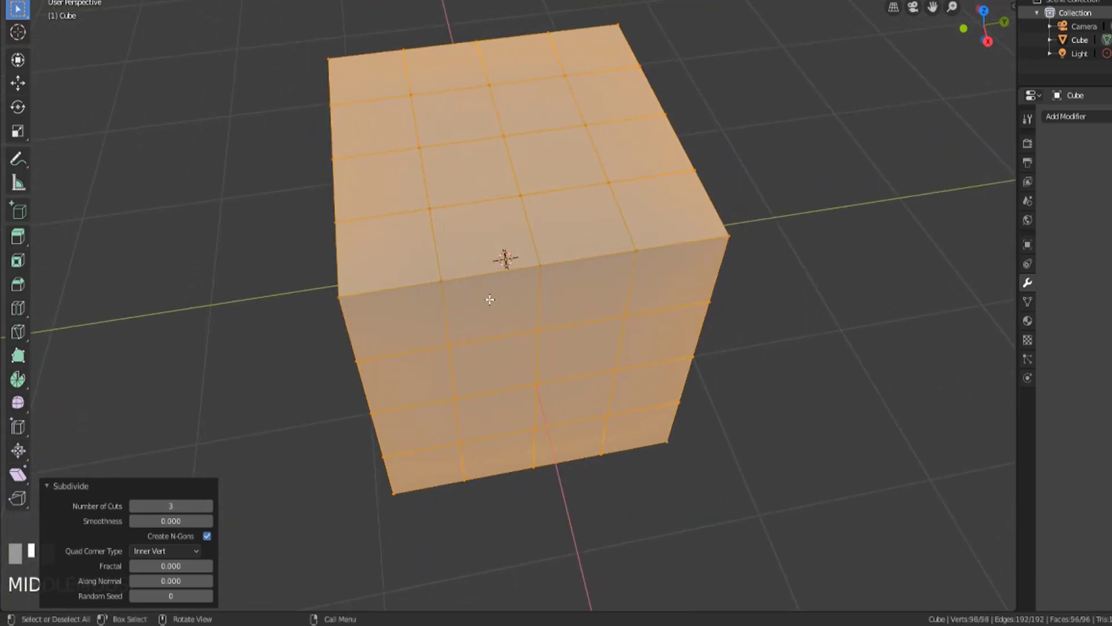
{"action": "double_click", "coordinate": [131, 503]}
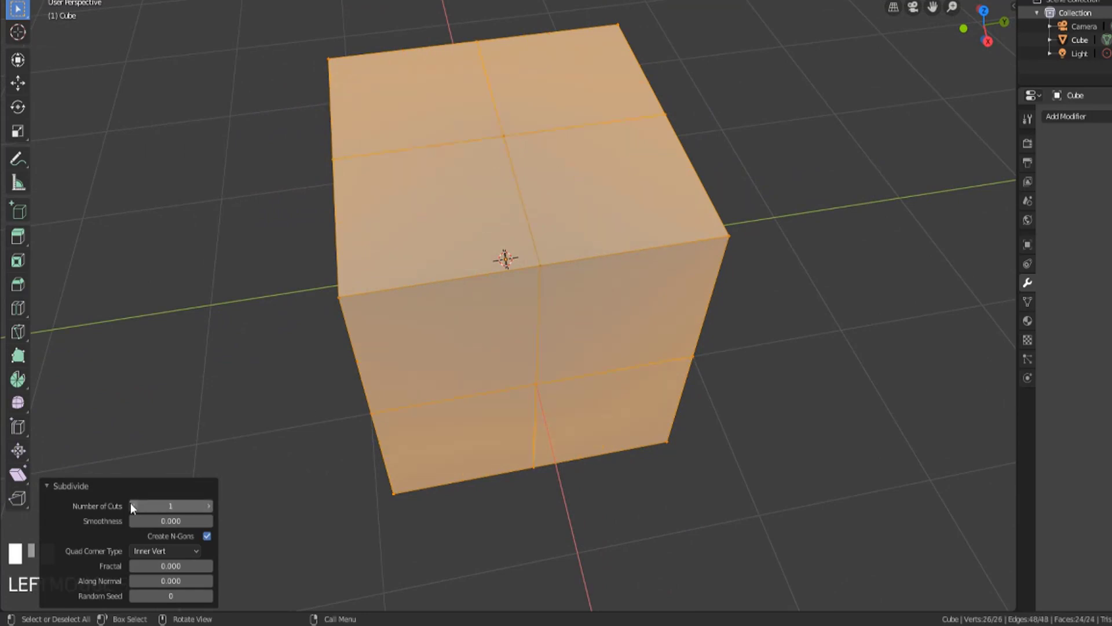
Raise the cube subdivision's number of cuts to 7.
{"action": "left_click", "coordinate": [207, 506]}
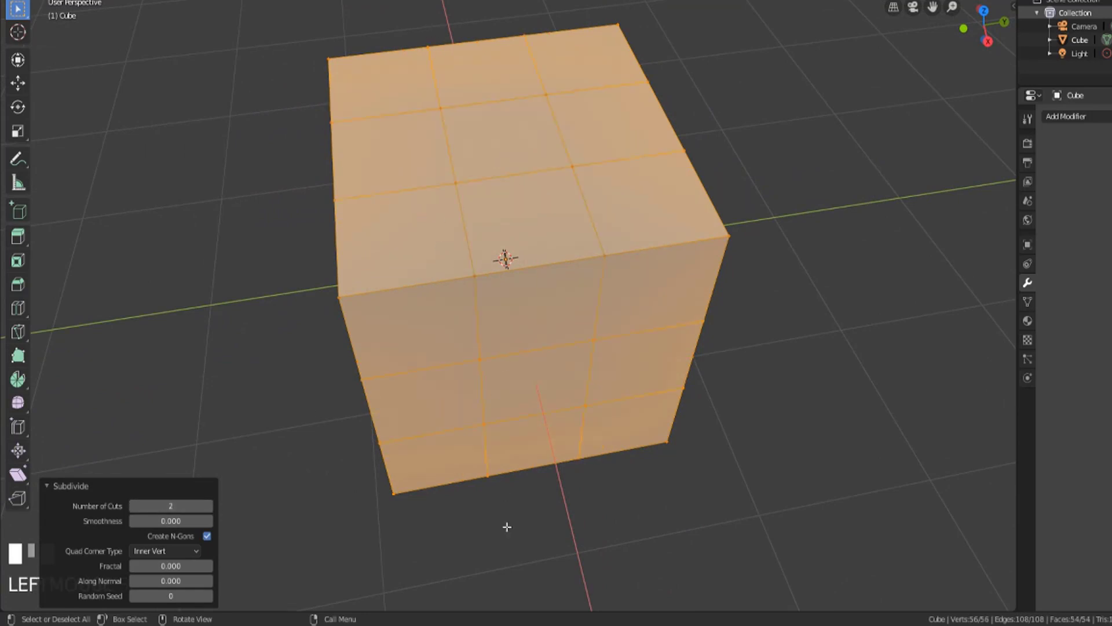
{"action": "left_click", "coordinate": [208, 505]}
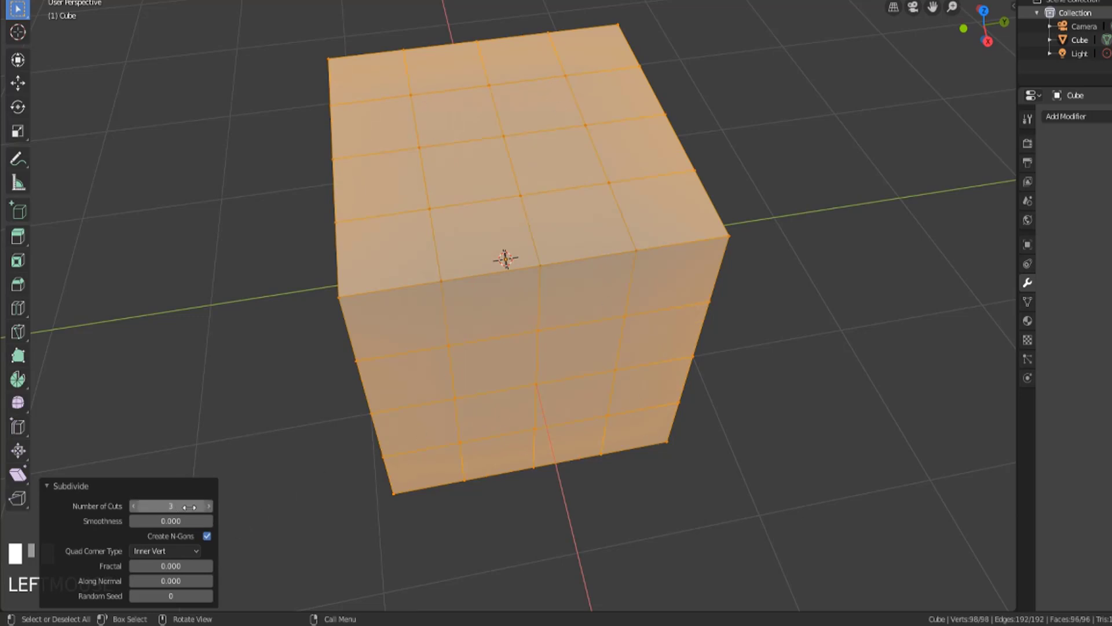
{"action": "left_click", "coordinate": [209, 506]}
{"action": "left_click", "coordinate": [208, 506]}
{"action": "left_click", "coordinate": [209, 508]}
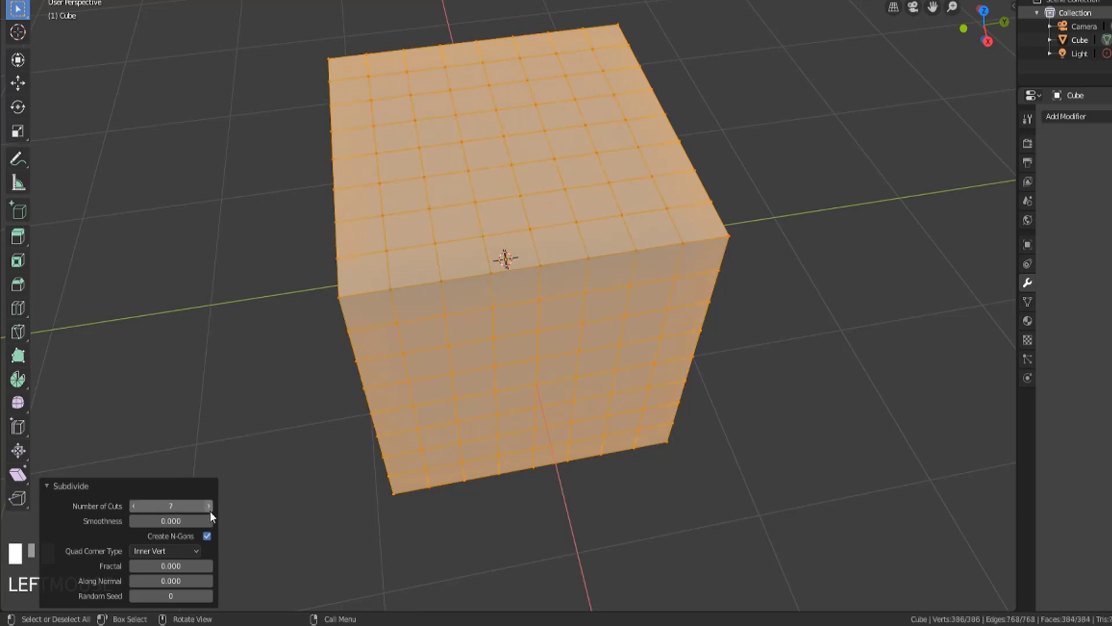
Raise the cube subdivision's number of cuts to 10.
{"action": "left_click", "coordinate": [209, 509]}
{"action": "left_click", "coordinate": [209, 509]}
{"action": "left_click", "coordinate": [209, 509]}
{"action": "left_click", "coordinate": [209, 509]}
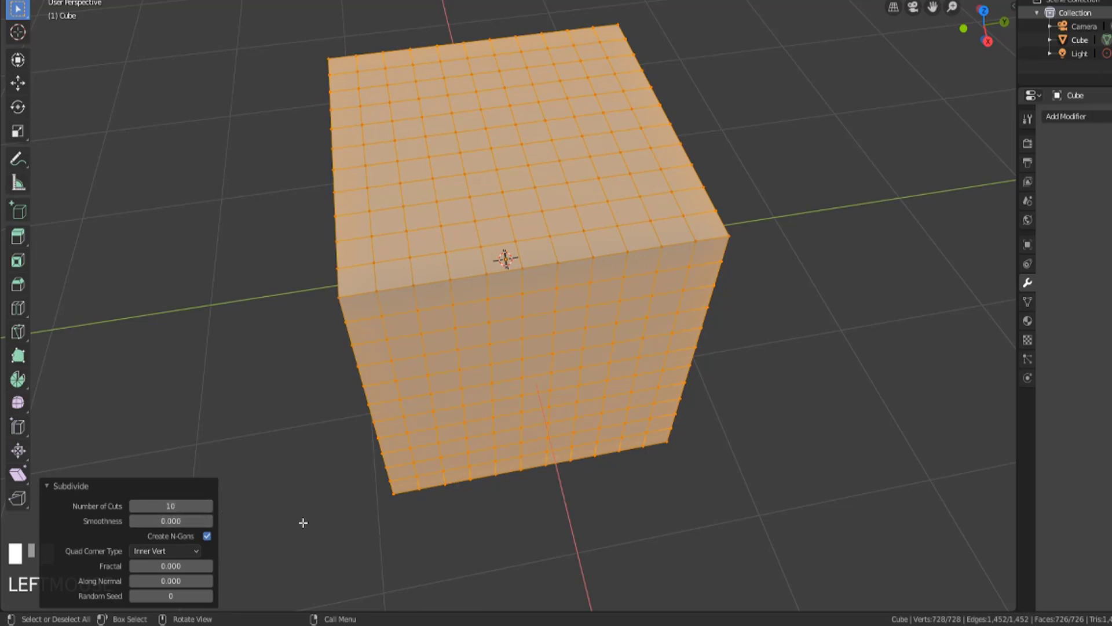
Try a Smoothness of 1.000 on the subdivided cube and return it to 0.
{"action": "middle_click_drag", "start_coordinate": [291, 514], "coordinate": [311, 379]}
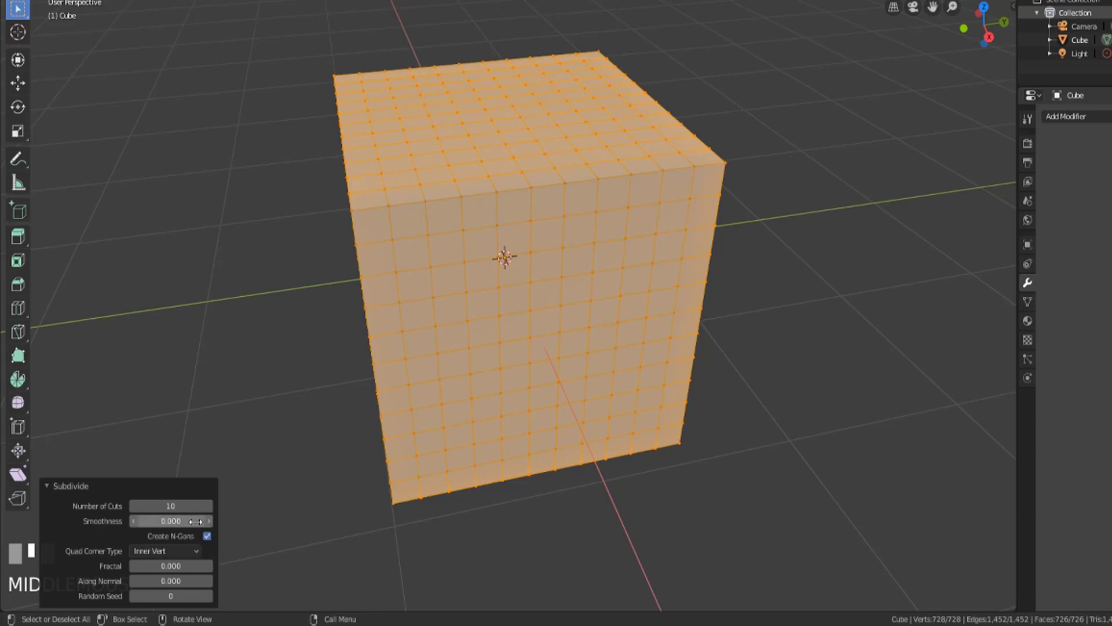
{"action": "left_click_drag", "start_coordinate": [190, 521], "coordinate": [313, 521]}
{"action": "scroll", "coordinate": [516, 516], "scroll_direction": "down", "scroll_amount": 3}
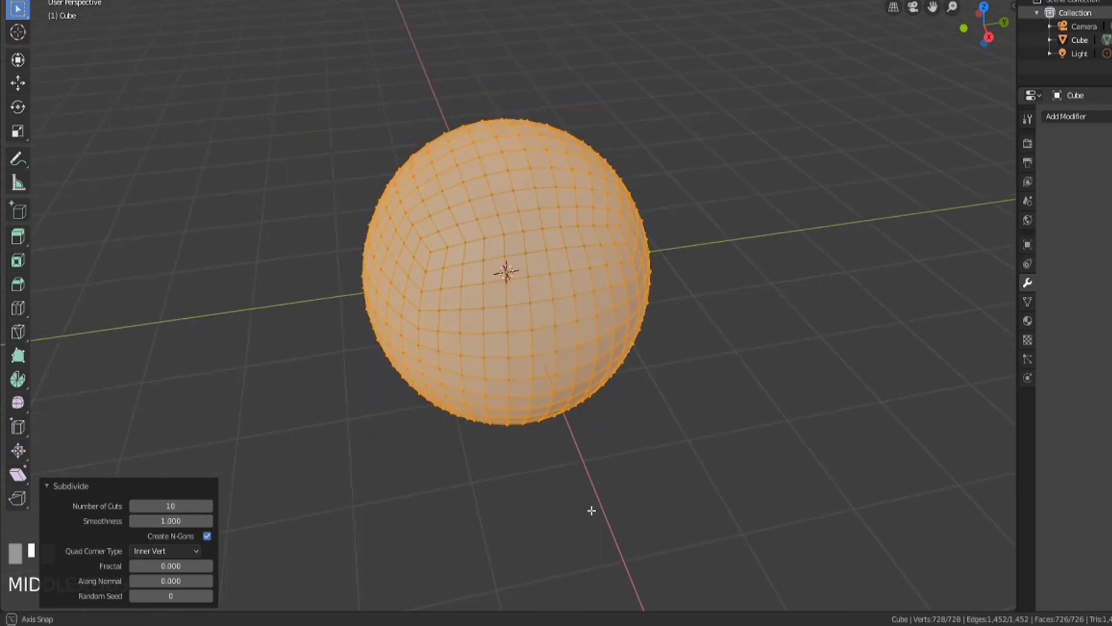
{"action": "middle_click_drag", "start_coordinate": [591, 509], "coordinate": [456, 482]}
{"action": "left_click_drag", "start_coordinate": [197, 521], "coordinate": [130, 521]}
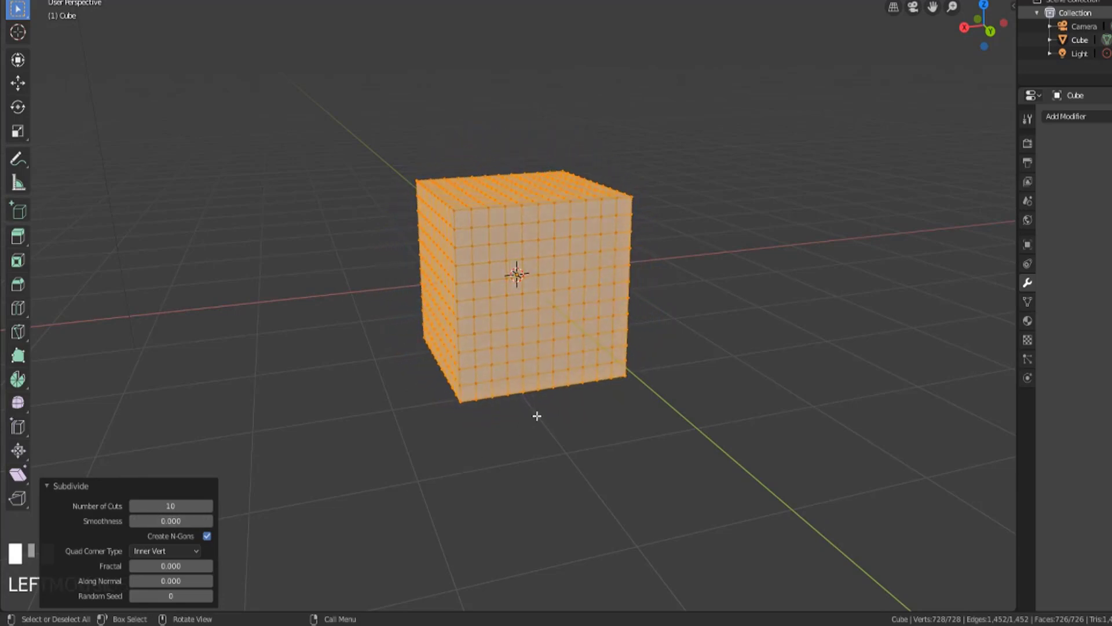
Try the Fan, Straight Cut and Path quad corner types on the subdivision and return to Inner Vert.
{"action": "middle_click_drag", "start_coordinate": [408, 412], "coordinate": [481, 426]}
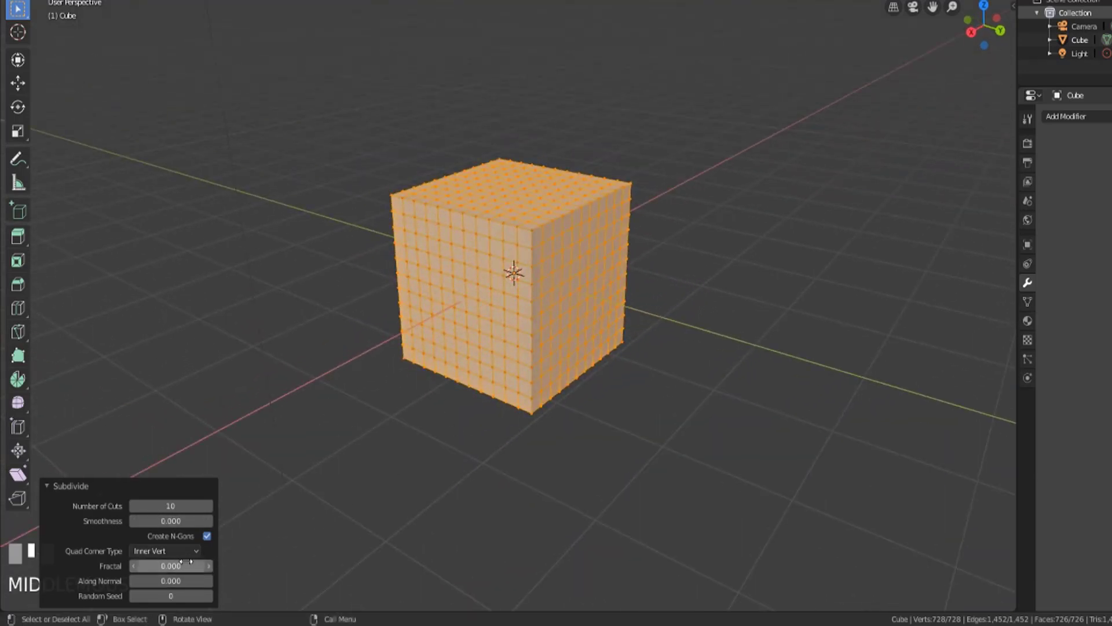
{"action": "left_click", "coordinate": [187, 551]}
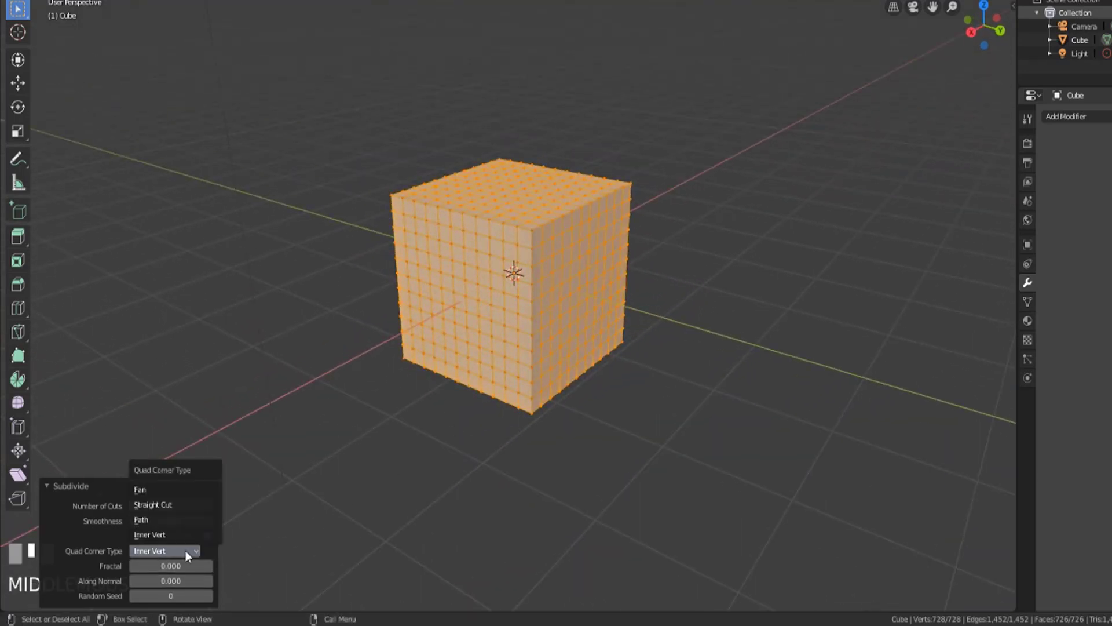
{"action": "left_click", "coordinate": [164, 491]}
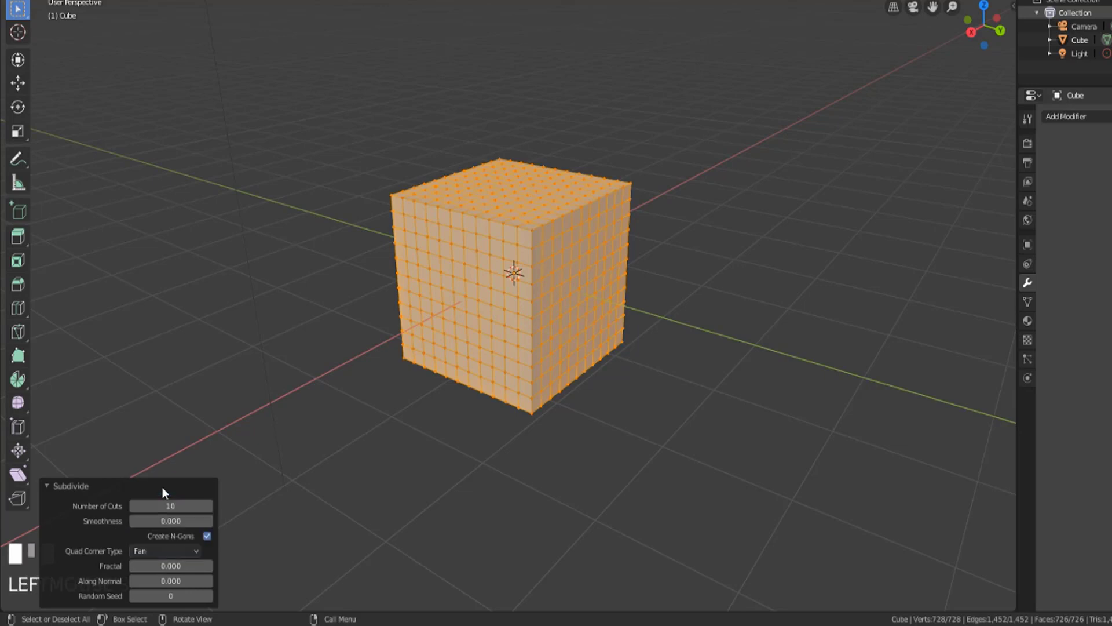
{"action": "left_click", "coordinate": [175, 551]}
{"action": "left_click", "coordinate": [176, 502]}
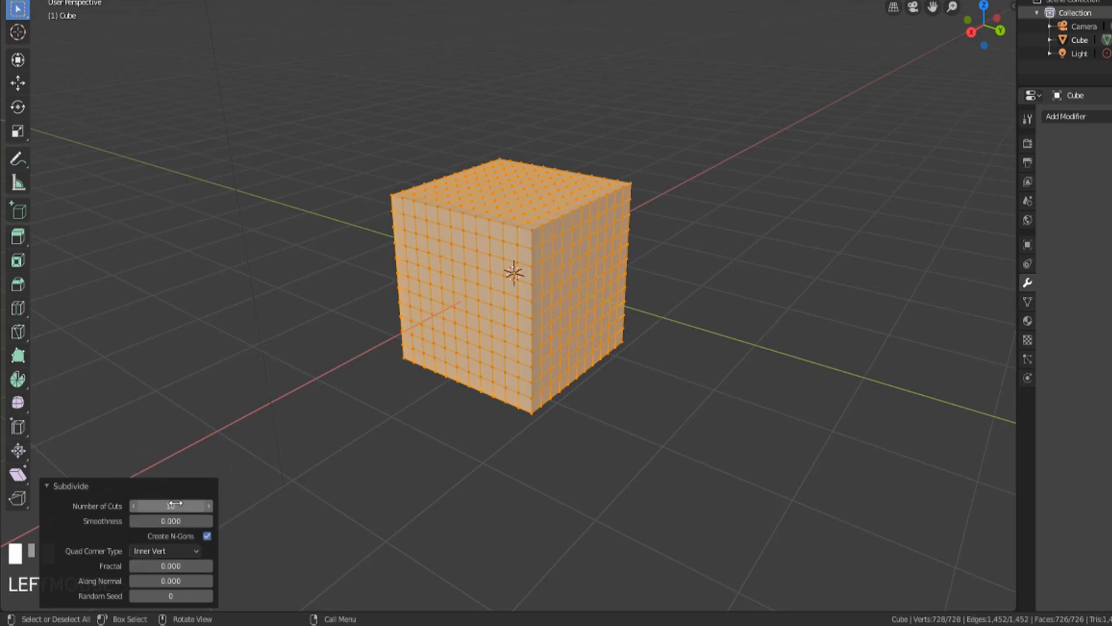
{"action": "left_click", "coordinate": [166, 549]}
{"action": "left_click", "coordinate": [170, 520]}
{"action": "left_click", "coordinate": [172, 550]}
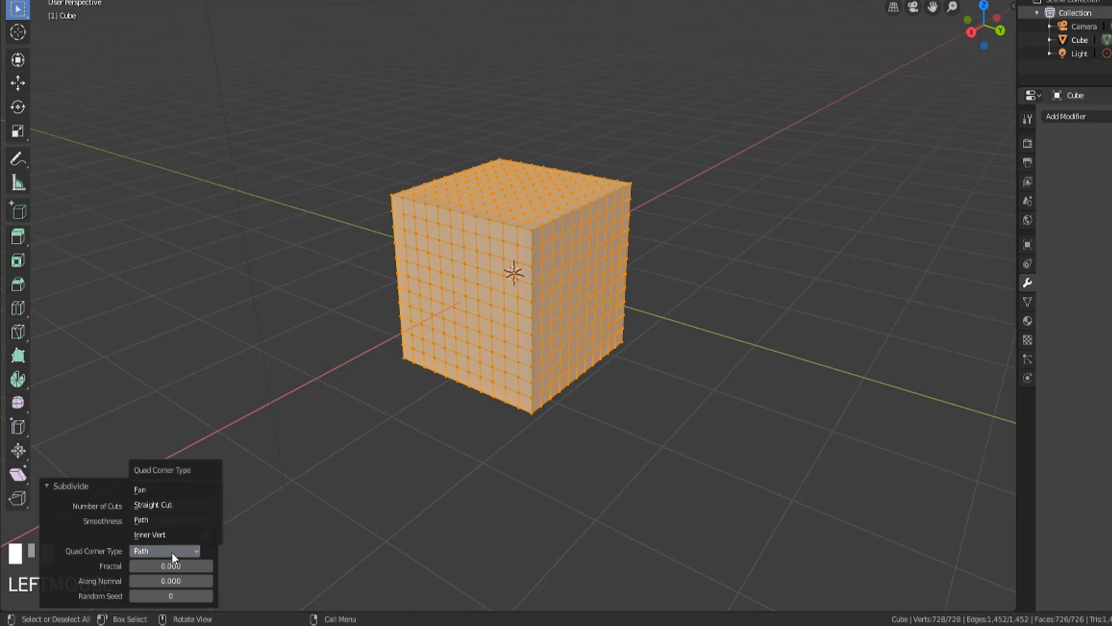
{"action": "left_click", "coordinate": [171, 530]}
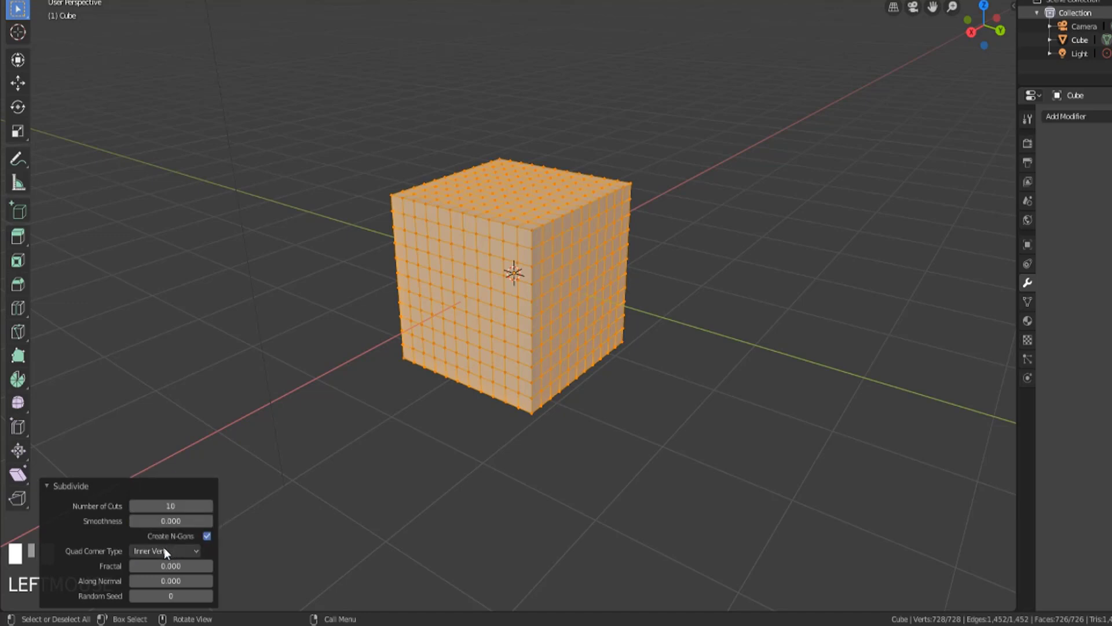
Set the subdivision's Fractal to 0.410 and its Along Normal to 1.000, viewing the cube from several sides.
{"action": "scroll", "coordinate": [444, 339], "scroll_direction": "up", "scroll_amount": 2}
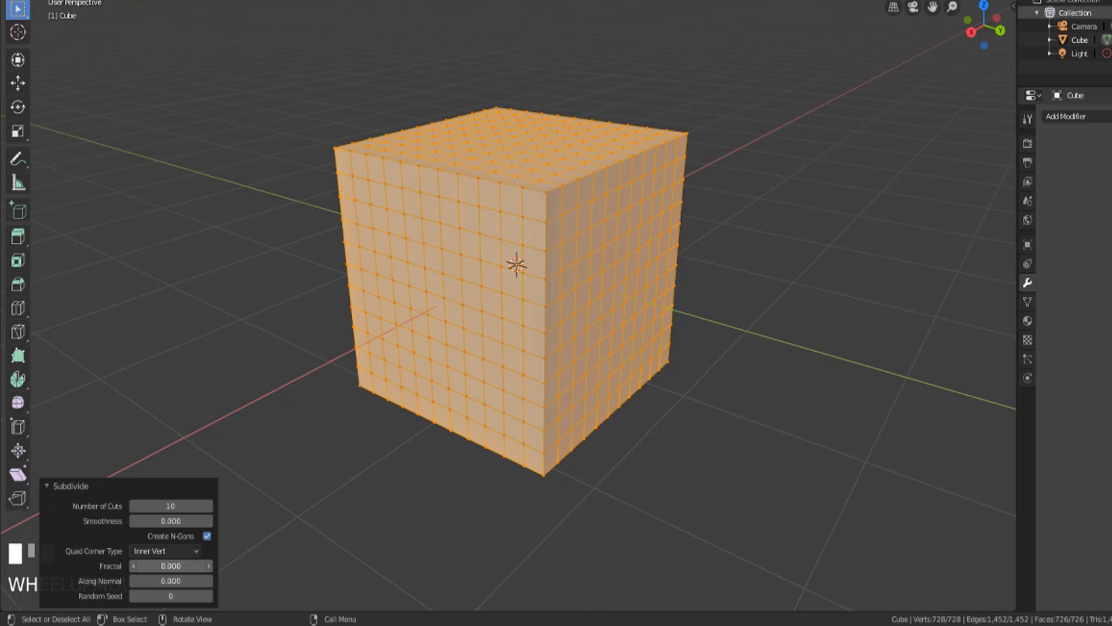
{"action": "left_click_drag", "start_coordinate": [172, 566], "coordinate": [481, 525]}
{"action": "mouse_move", "coordinate": [480, 525]}
{"action": "middle_mouse_down"}
{"action": "mouse_move", "coordinate": [496, 516]}
{"action": "mouse_move", "coordinate": [475, 522]}
{"action": "middle_mouse_up"}
{"action": "middle_click_drag", "start_coordinate": [461, 328], "coordinate": [534, 368]}
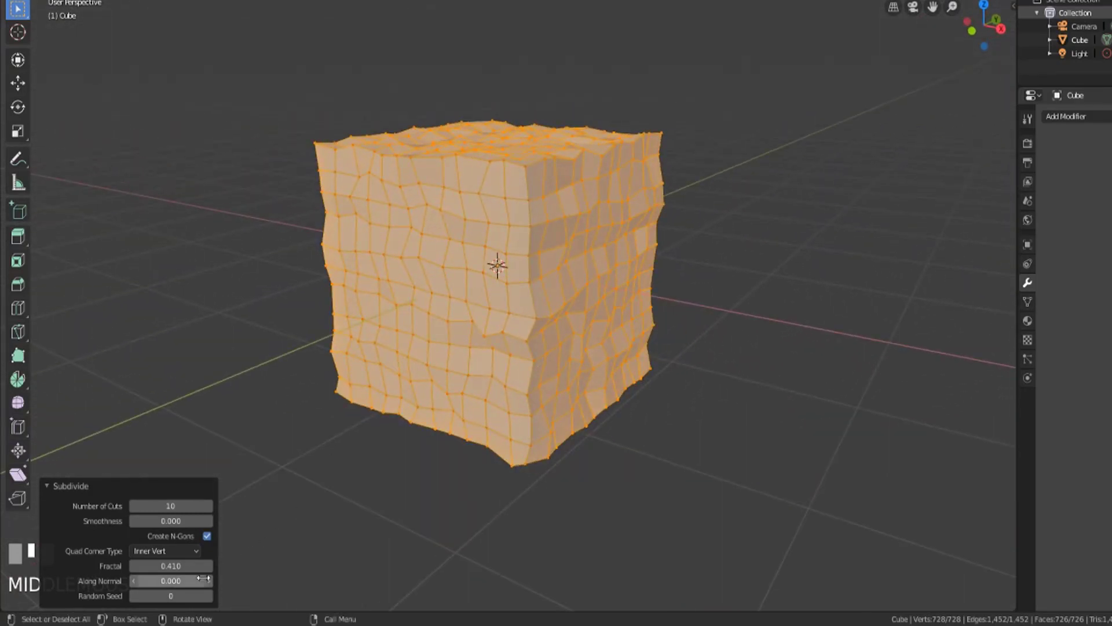
{"action": "left_click_drag", "start_coordinate": [180, 581], "coordinate": [200, 581]}
{"action": "middle_click_drag", "start_coordinate": [518, 387], "coordinate": [553, 406]}
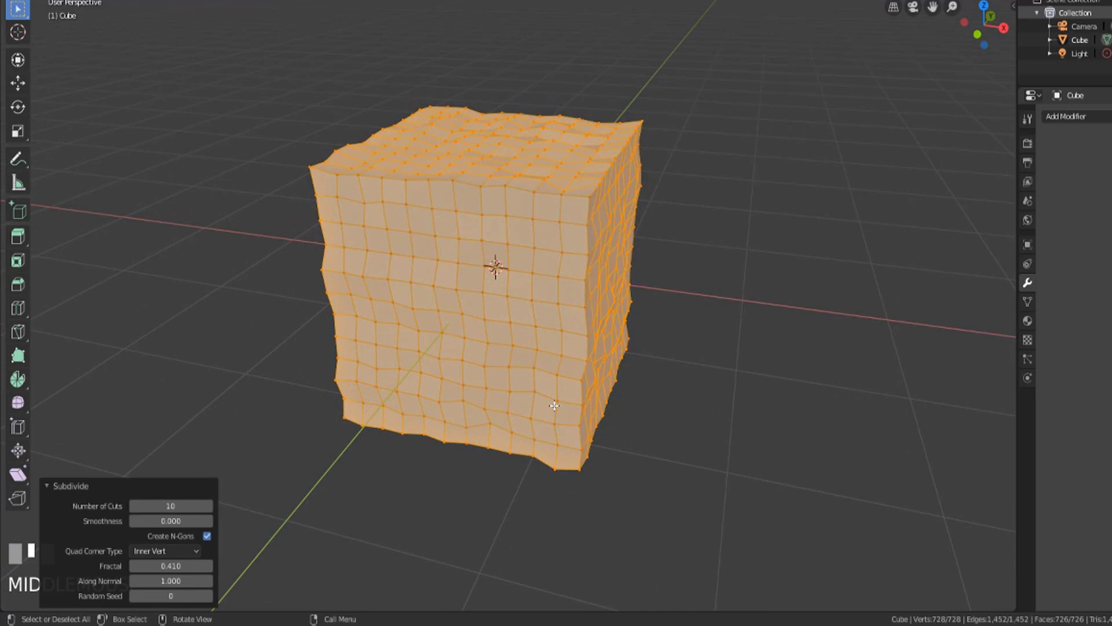
Increase the subdivision's Fractal value to 2.5.
{"action": "left_click_drag", "start_coordinate": [142, 596], "coordinate": [169, 565]}
{"action": "left_click", "coordinate": [169, 565]}
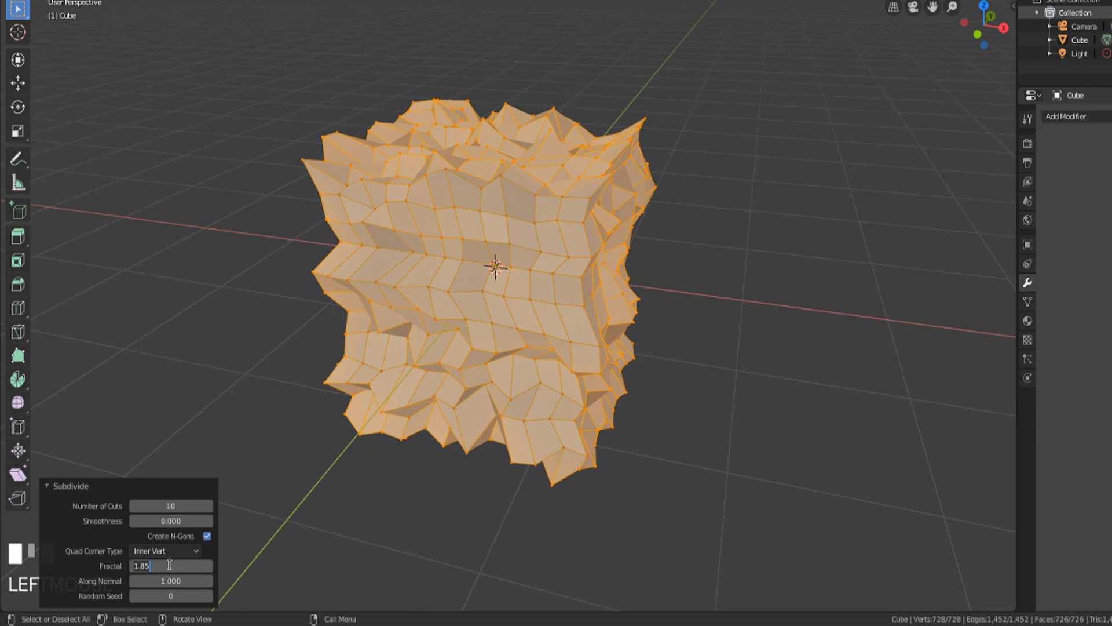
{"action": "key", "text": "BackSpace"}
{"action": "key", "text": "BackSpace"}
{"action": "key", "text": "BackSpace"}
{"action": "key", "text": "BackSpace"}
{"action": "type", "text": "2.5"}
{"action": "key", "text": "Return"}
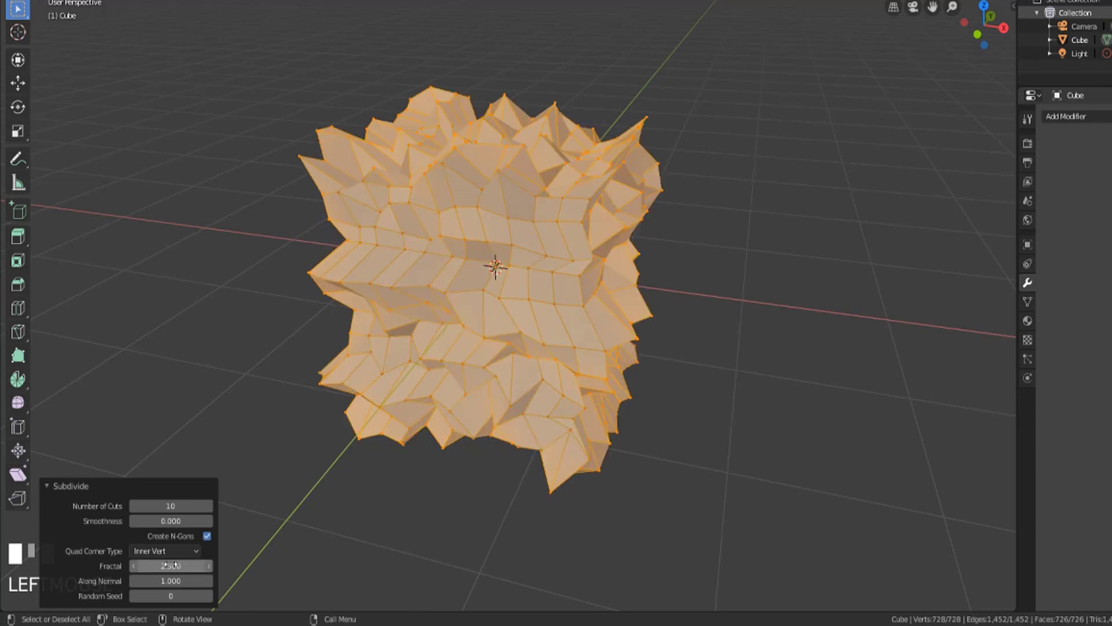
Raise the Random Seed of the fractal subdivision stepwise to 9.
{"action": "left_click", "coordinate": [209, 596]}
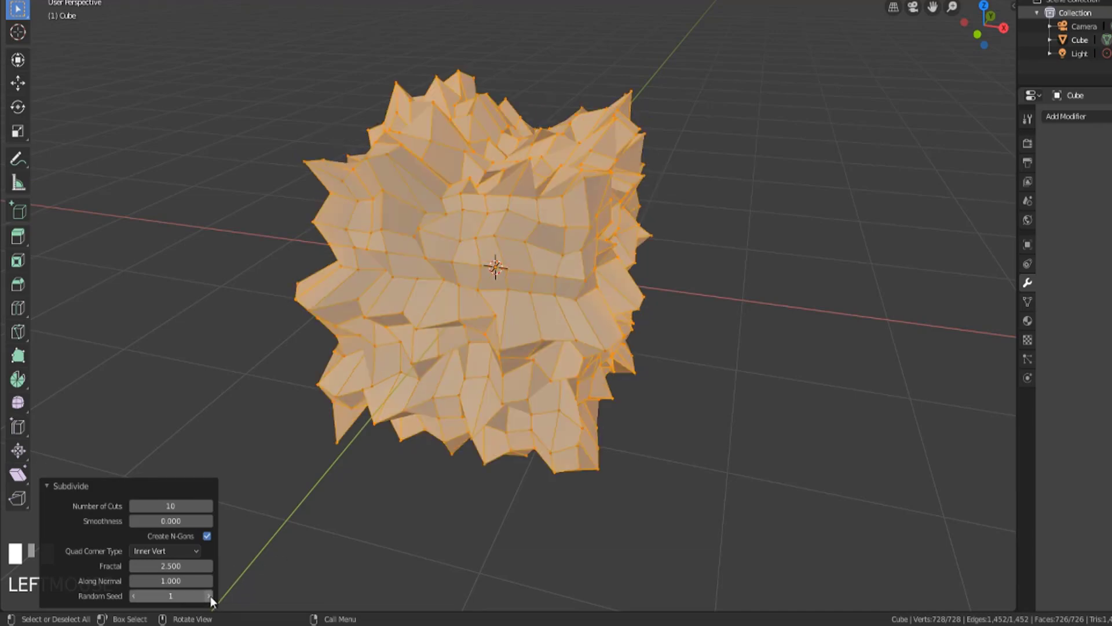
{"action": "left_click", "coordinate": [209, 596]}
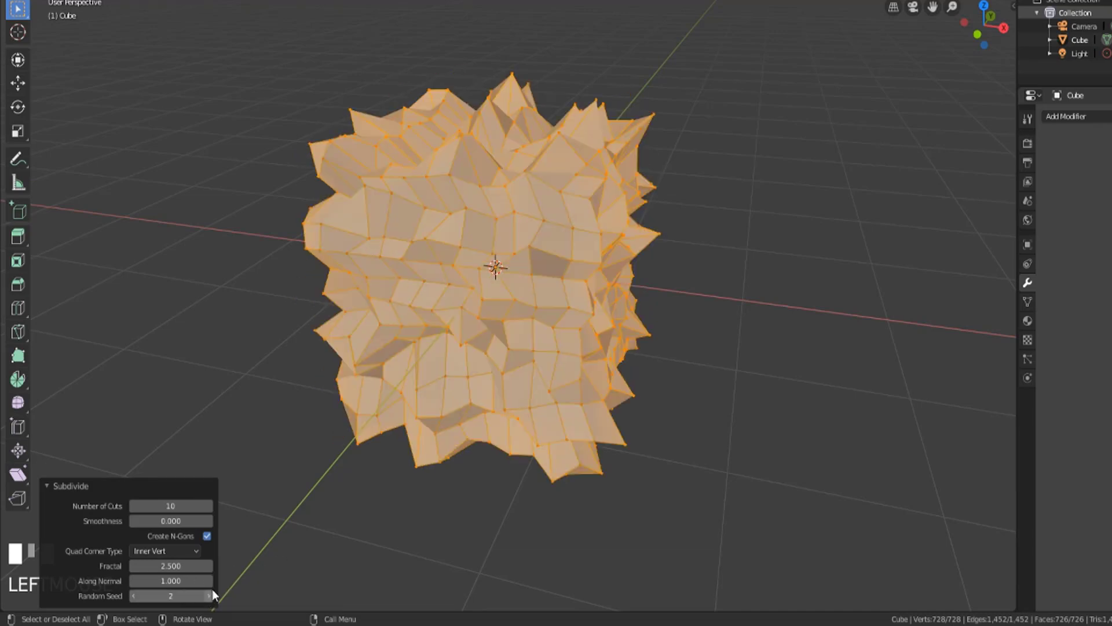
{"action": "left_click", "coordinate": [209, 596]}
{"action": "left_click", "coordinate": [209, 596]}
{"action": "left_click", "coordinate": [209, 596]}
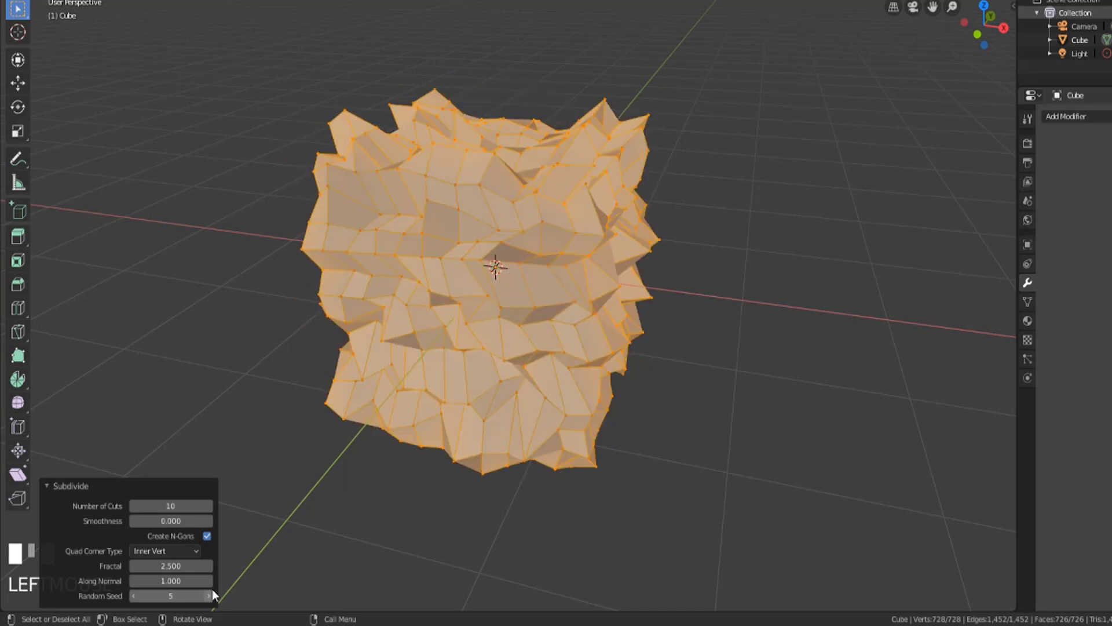
{"action": "left_click", "coordinate": [209, 596]}
{"action": "left_click", "coordinate": [209, 596]}
{"action": "left_click", "coordinate": [210, 596]}
{"action": "left_click", "coordinate": [209, 596]}
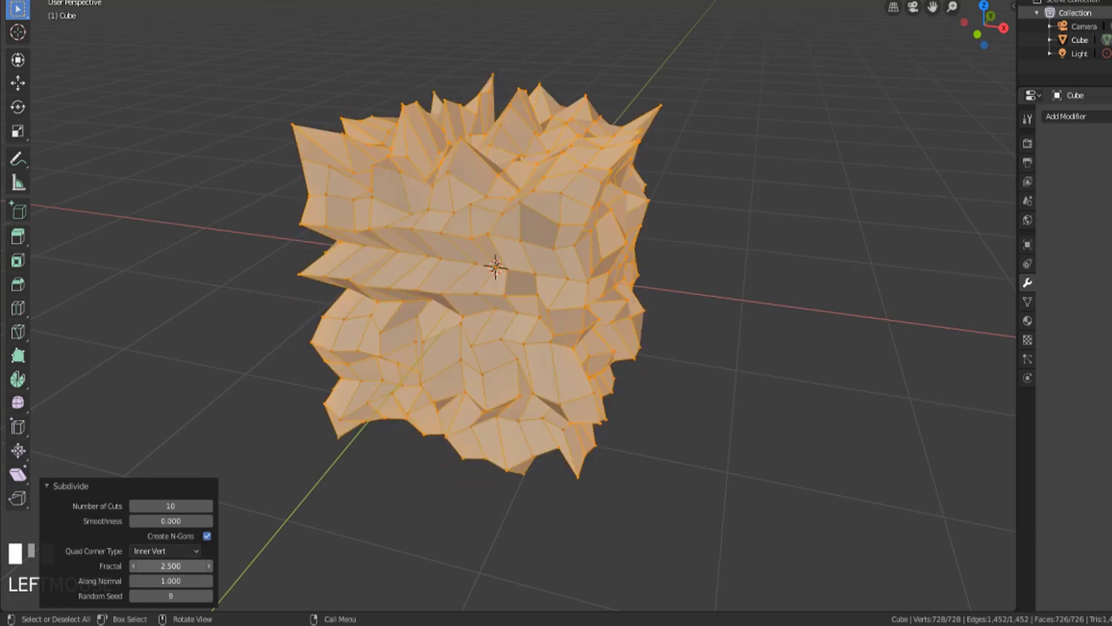
Set the subdivision's Fractal to 0.710, Smoothness to 0.280 and number of cuts to 7.
{"action": "mouse_move", "coordinate": [171, 566]}
{"action": "left_mouse_down"}
{"action": "mouse_move", "coordinate": [128, 566]}
{"action": "mouse_move", "coordinate": [169, 566]}
{"action": "left_mouse_up"}
{"action": "left_click_drag", "start_coordinate": [168, 522], "coordinate": [187, 522]}
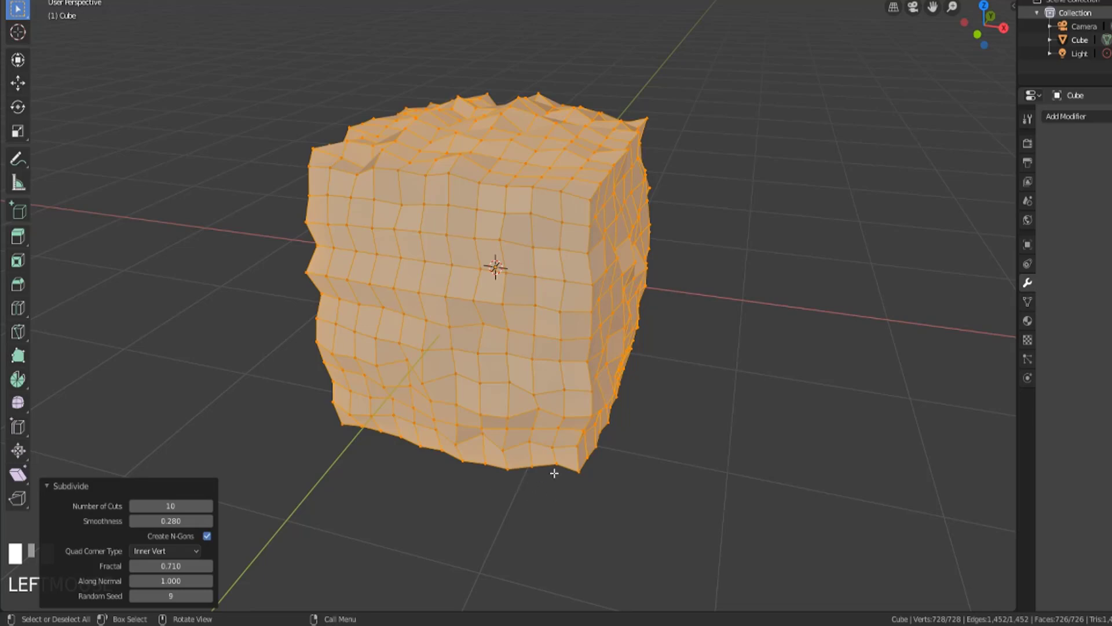
{"action": "left_click_drag", "start_coordinate": [186, 505], "coordinate": [422, 504]}
{"action": "middle_click_drag", "start_coordinate": [569, 442], "coordinate": [505, 434]}
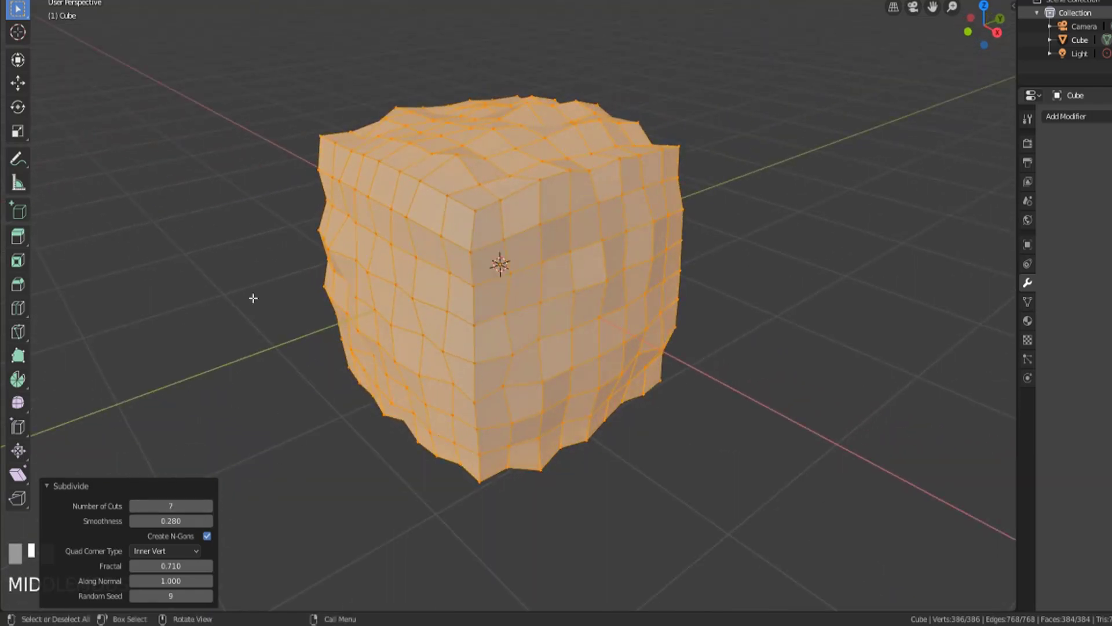
Undo the whole-cube subdivision and subdivide only the cube's top face with one cut.
{"action": "key", "text": "ctrl+z"}
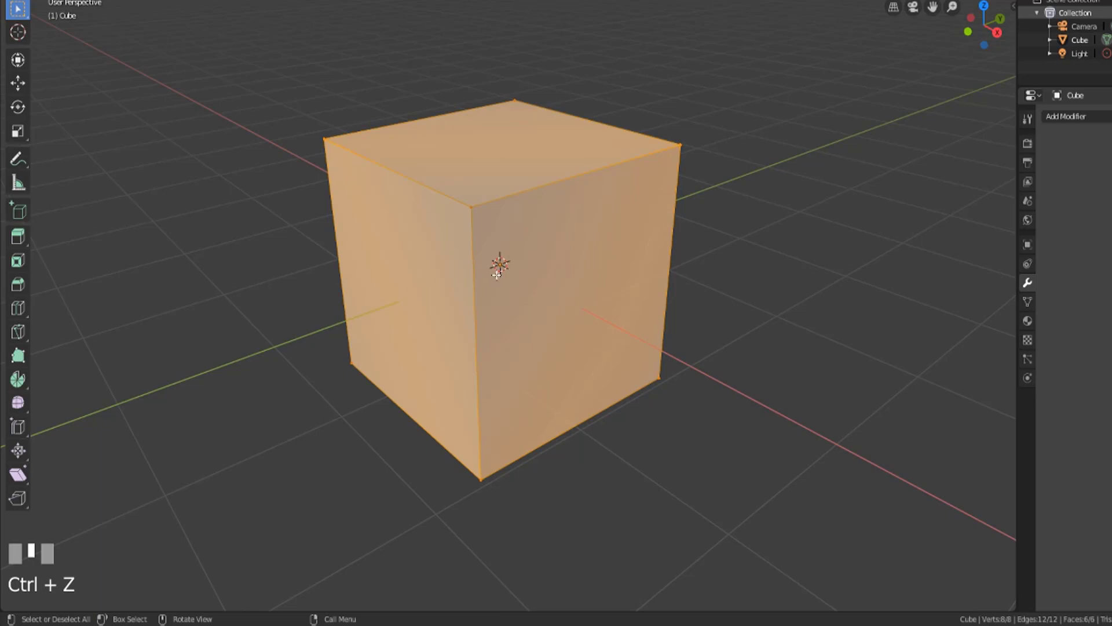
{"action": "middle_click_drag", "start_coordinate": [497, 272], "coordinate": [496, 289]}
{"action": "key", "text": "3"}
{"action": "left_click", "coordinate": [491, 179]}
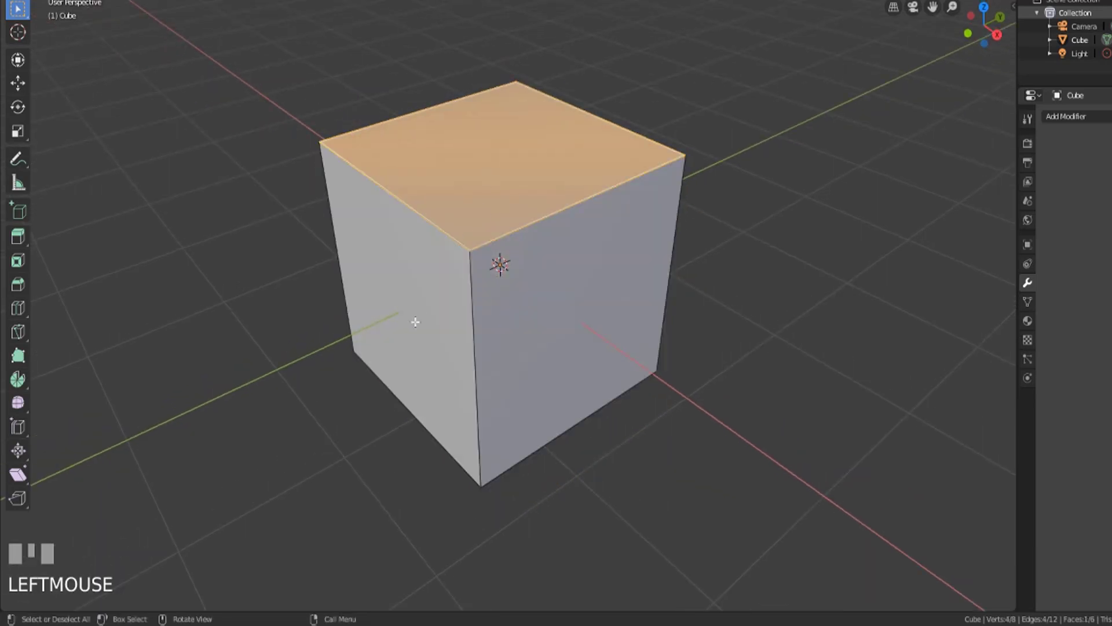
{"action": "middle_click_drag", "start_coordinate": [415, 320], "coordinate": [456, 321]}
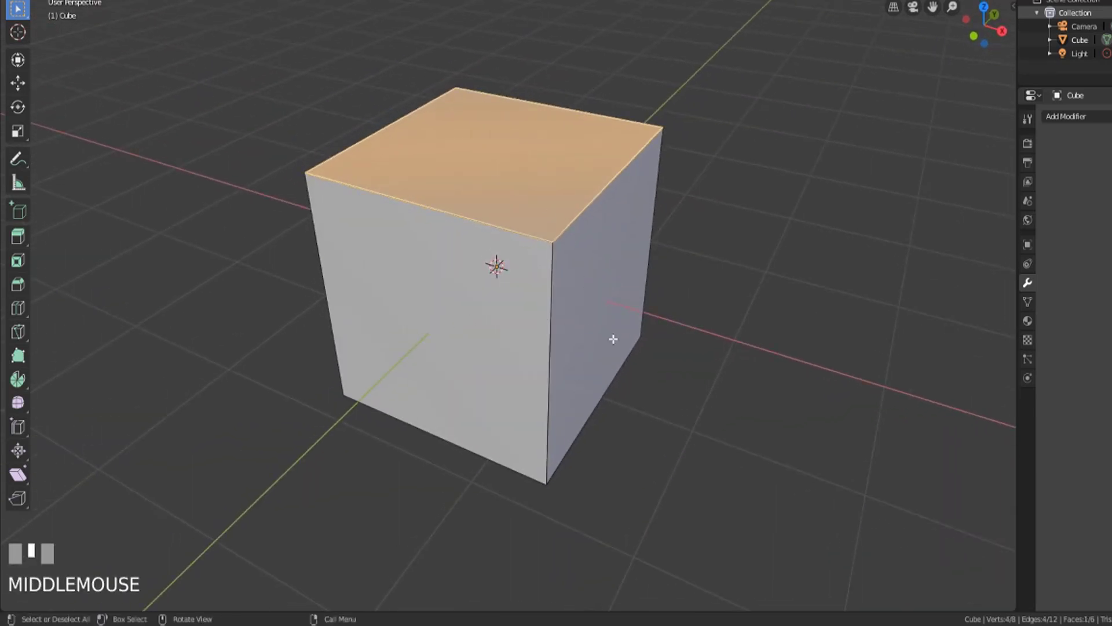
{"action": "middle_click_drag", "start_coordinate": [613, 339], "coordinate": [569, 334]}
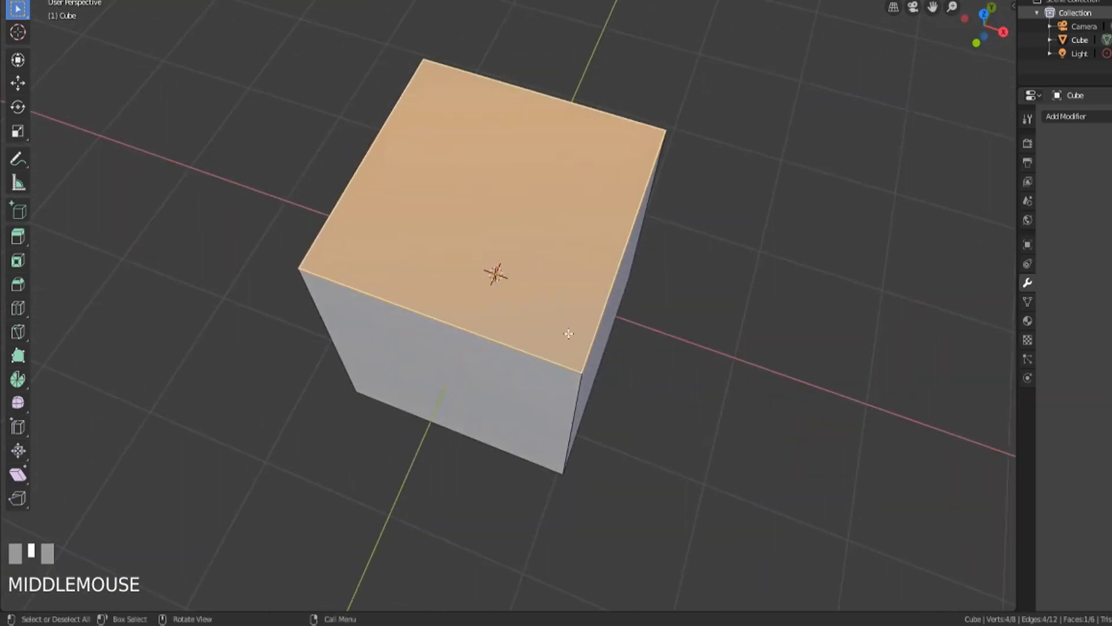
{"action": "right_click", "coordinate": [569, 334]}
{"action": "left_click", "coordinate": [571, 329]}
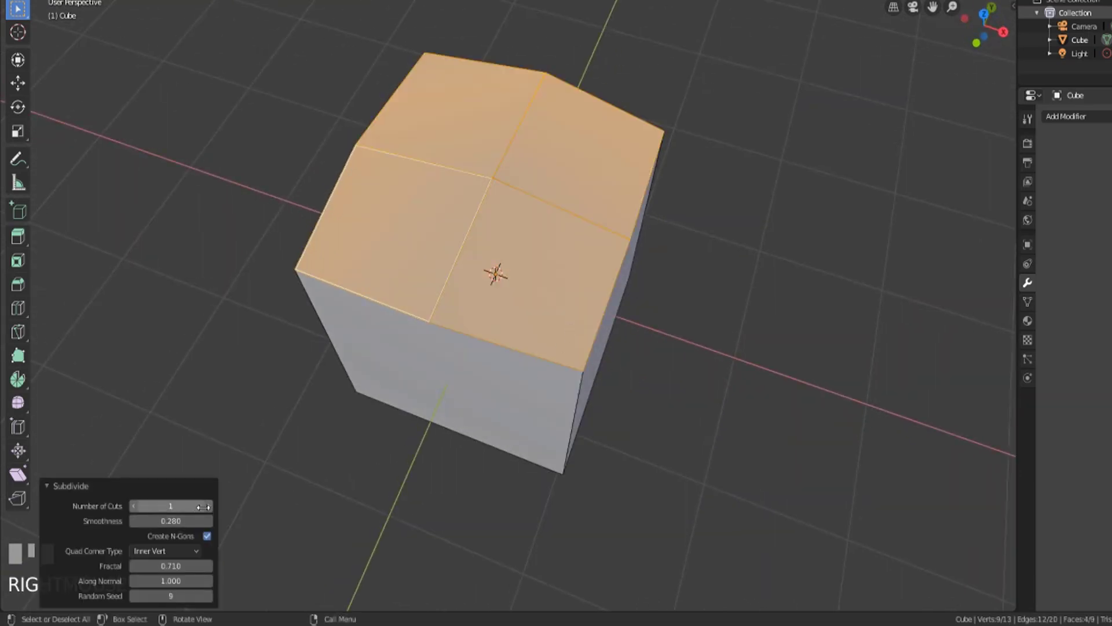
Raise the number of cuts on the top face's subdivision to 3 and view the result from different angles.
{"action": "middle_click_drag", "start_coordinate": [427, 464], "coordinate": [432, 329]}
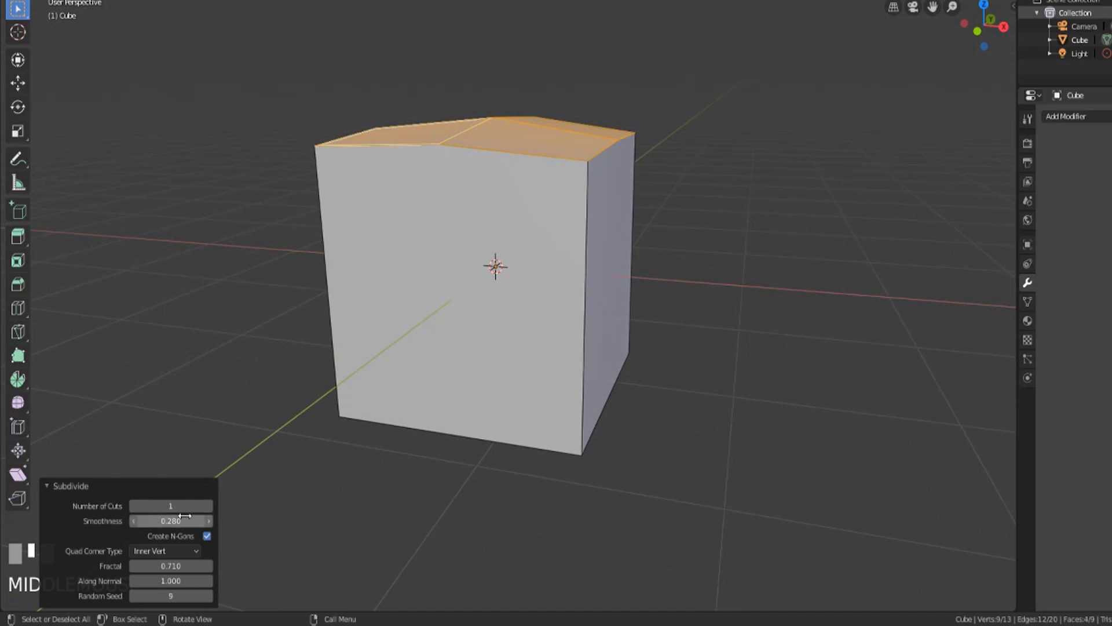
{"action": "left_click", "coordinate": [208, 506]}
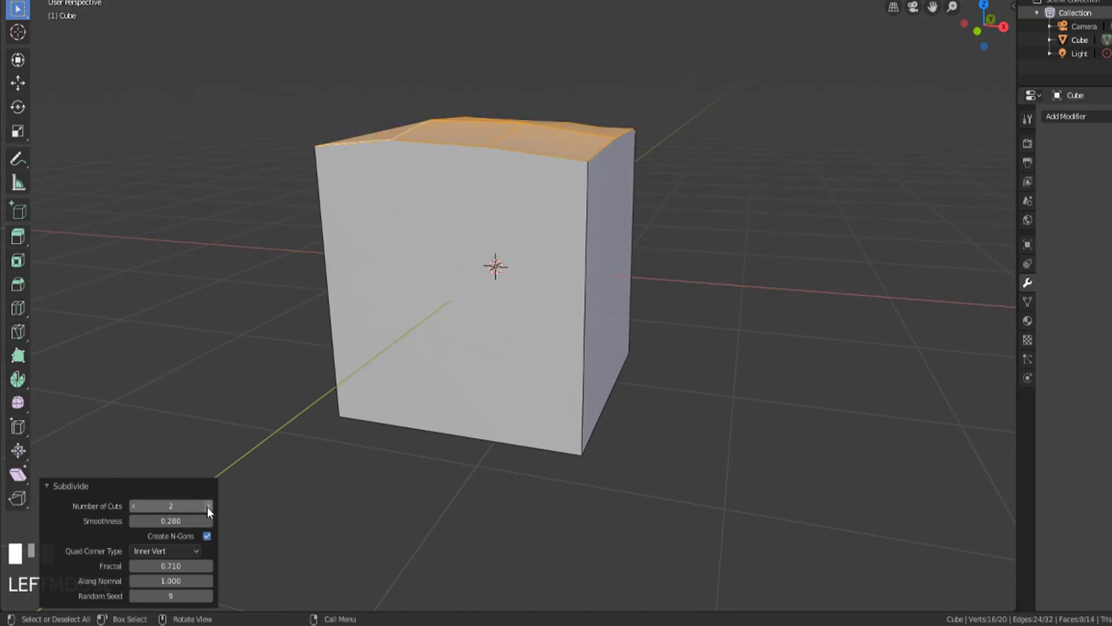
{"action": "left_click", "coordinate": [208, 506]}
{"action": "middle_click_drag", "start_coordinate": [770, 355], "coordinate": [675, 365]}
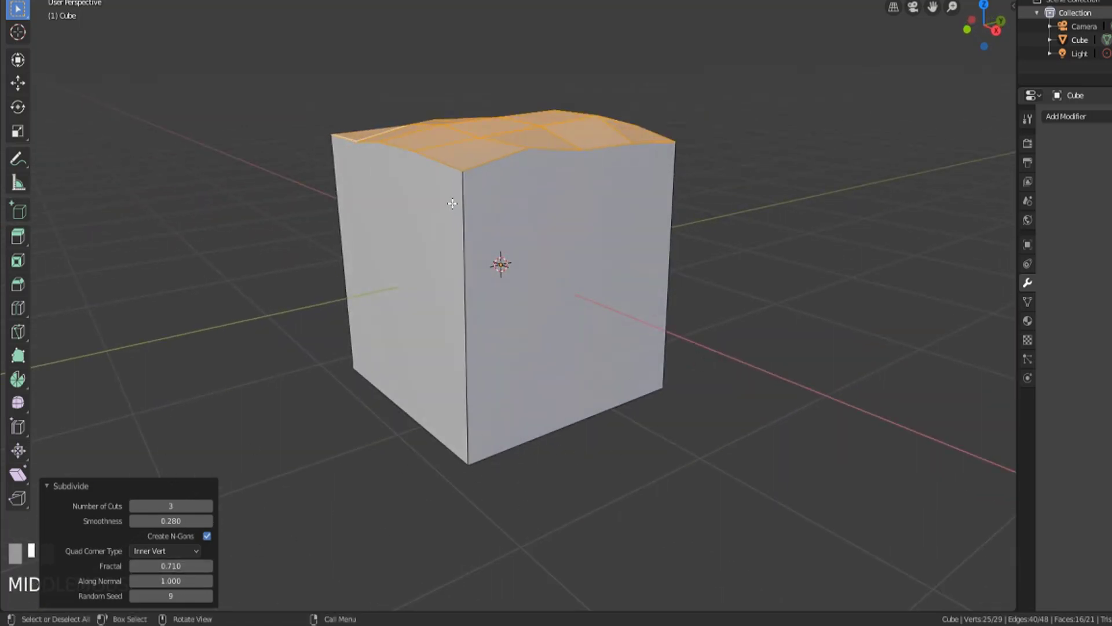
{"action": "middle_click_drag", "start_coordinate": [452, 204], "coordinate": [501, 300]}
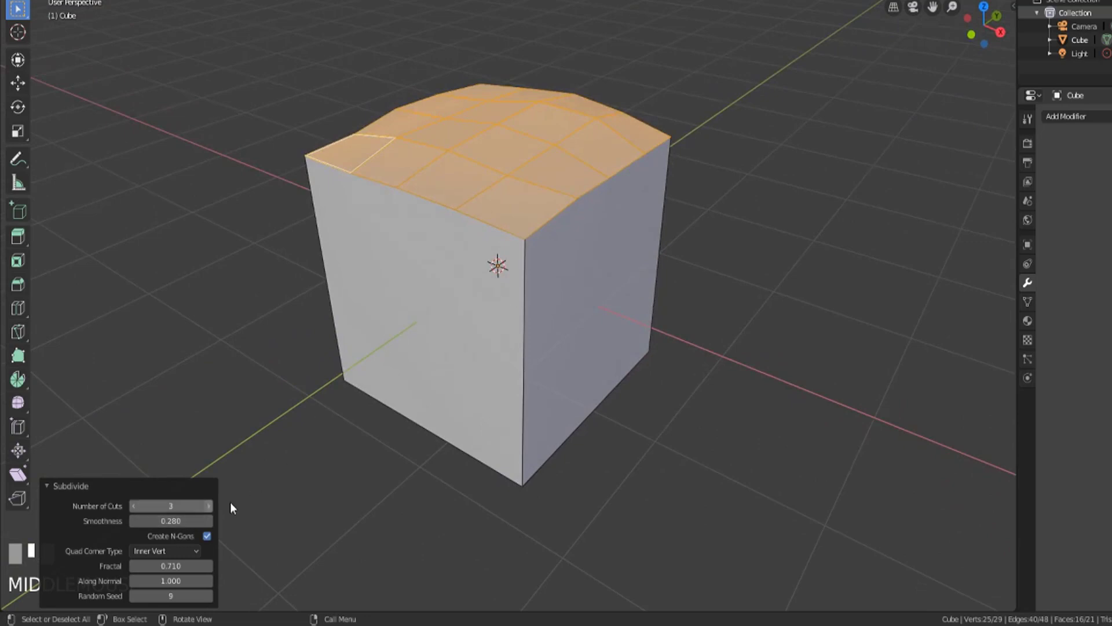
Set the top face subdivision's Smoothness to 0.3 and Fractal to 0.7.
{"action": "left_click", "coordinate": [178, 523]}
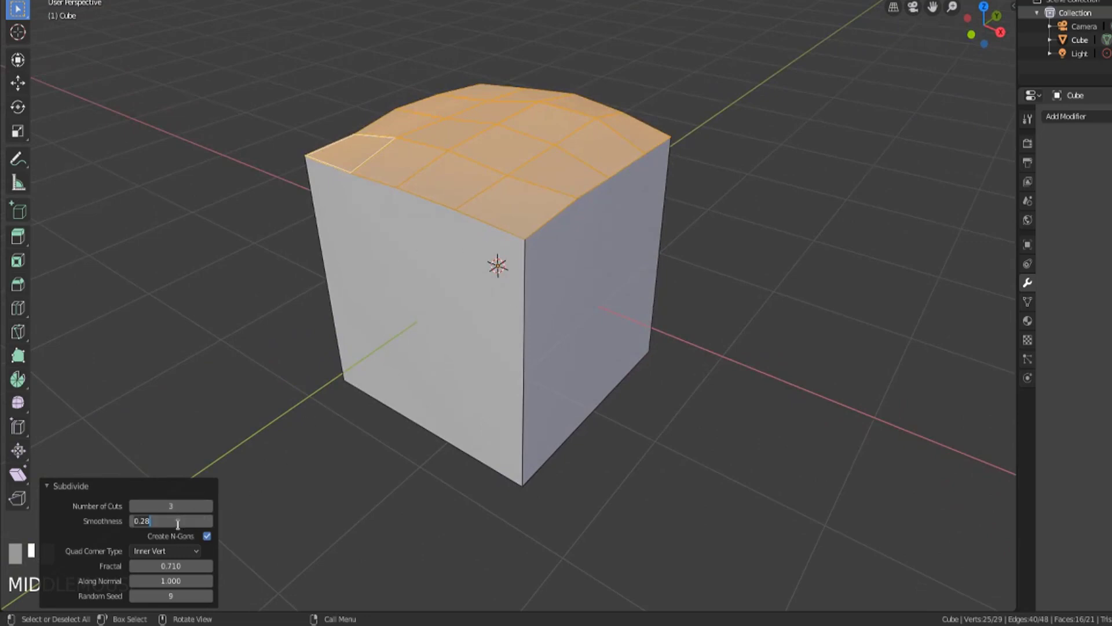
{"action": "key", "text": "BackSpace"}
{"action": "key", "text": "BackSpace"}
{"action": "type", "text": "3"}
{"action": "key", "text": "Return"}
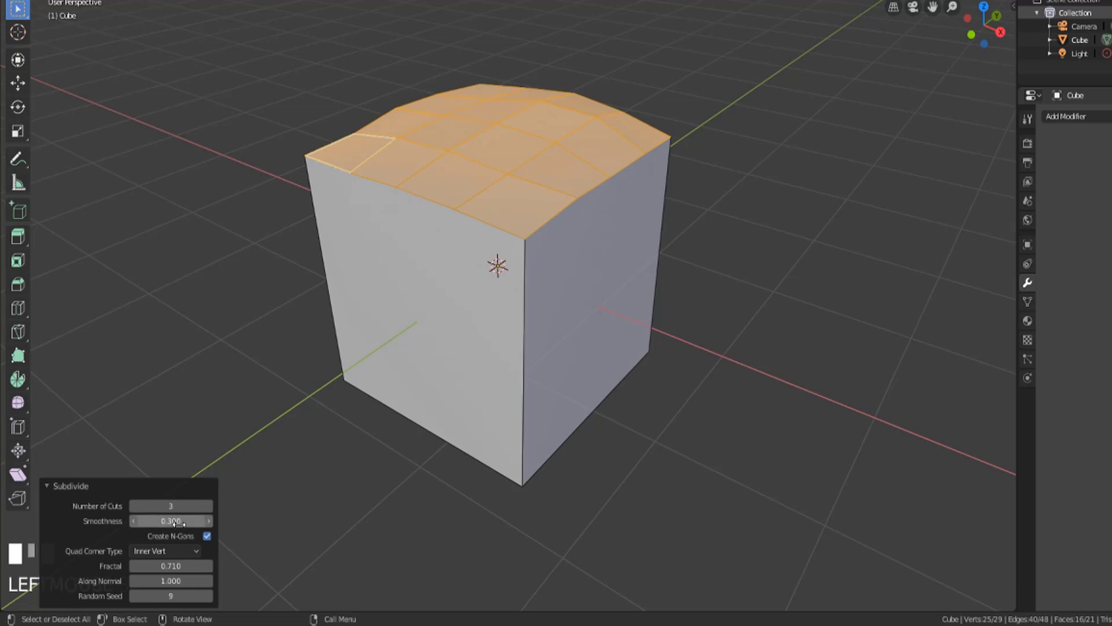
{"action": "left_click", "coordinate": [174, 567]}
{"action": "key", "text": "BackSpace"}
{"action": "key", "text": "Escape"}
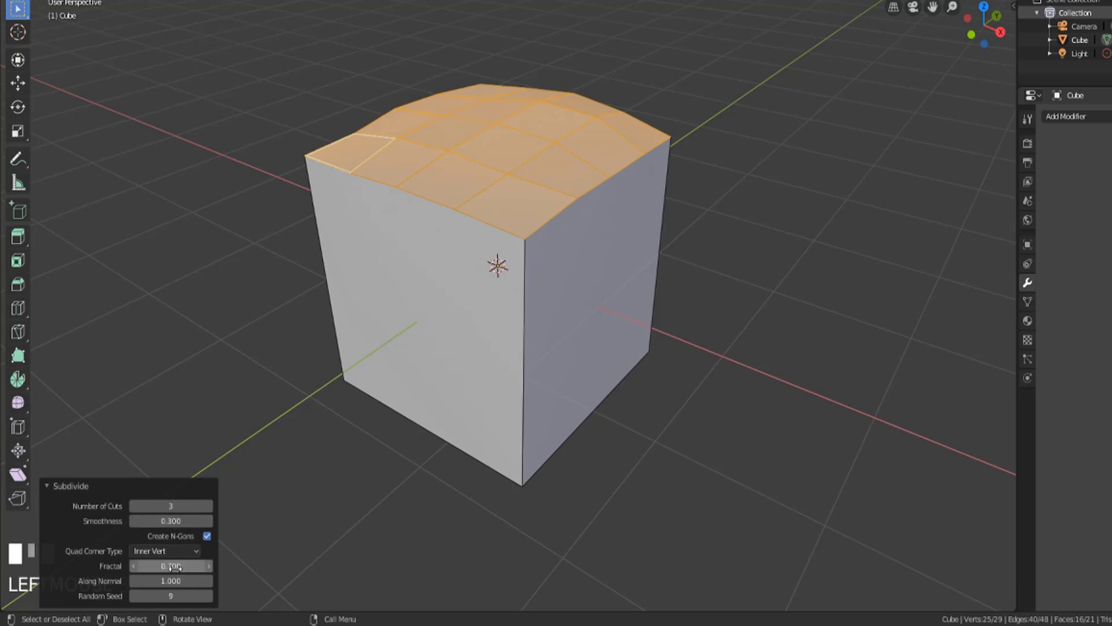
Select the cube's bottom face and subdivide it with one cut.
{"action": "middle_click_drag", "start_coordinate": [529, 489], "coordinate": [514, 340]}
{"action": "left_click", "coordinate": [514, 341]}
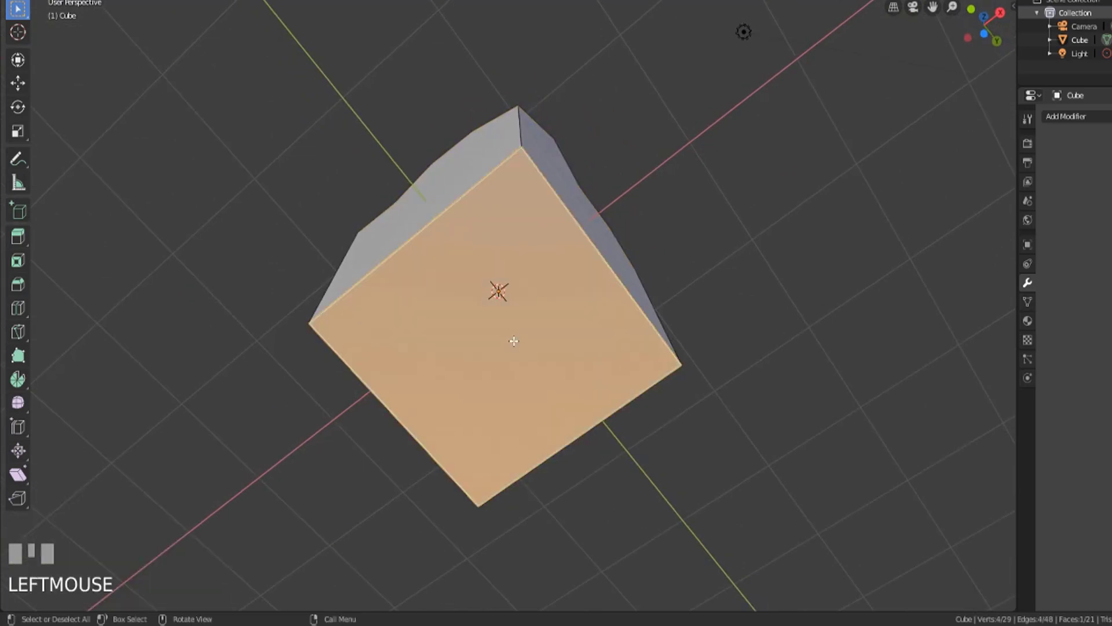
{"action": "middle_click_drag", "start_coordinate": [724, 320], "coordinate": [700, 332]}
{"action": "right_click", "coordinate": [608, 230]}
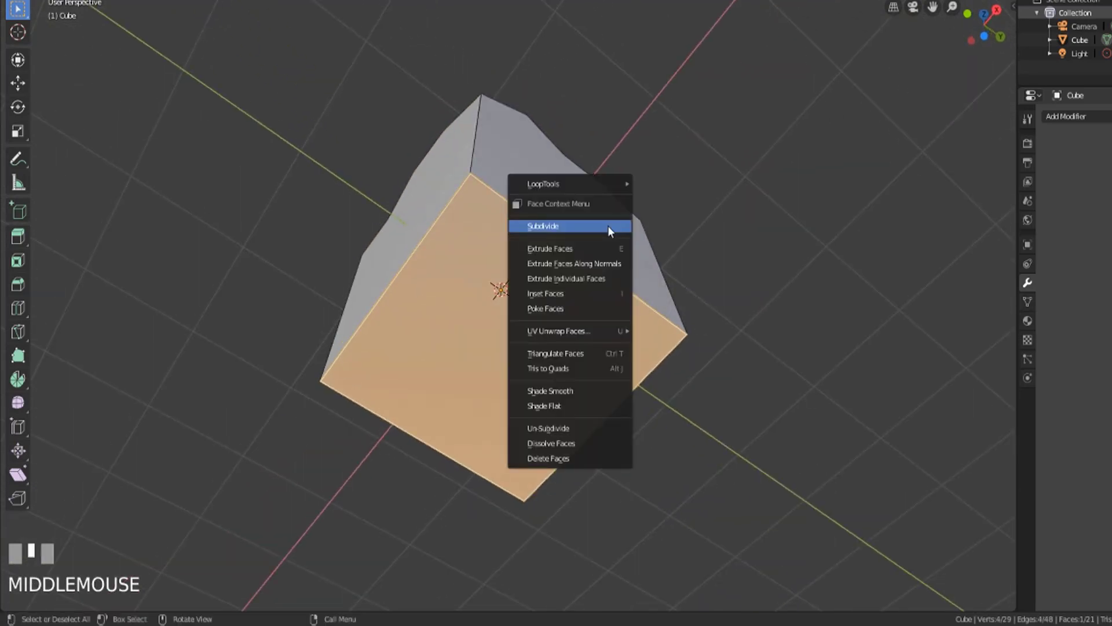
{"action": "left_click", "coordinate": [608, 226]}
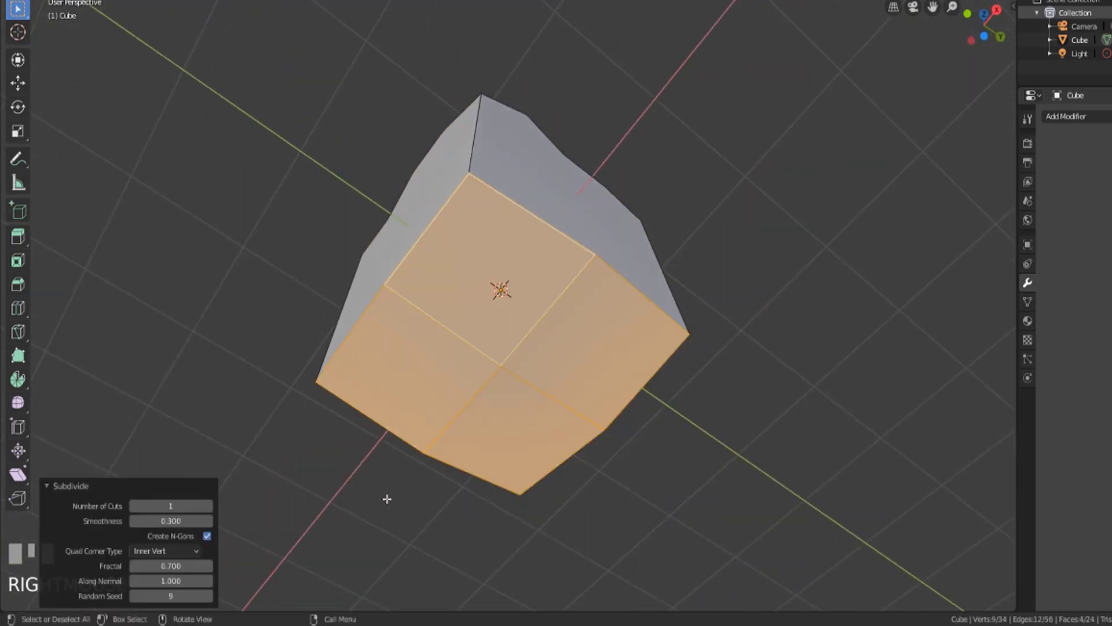
{"action": "middle_click_drag", "start_coordinate": [385, 497], "coordinate": [496, 531]}
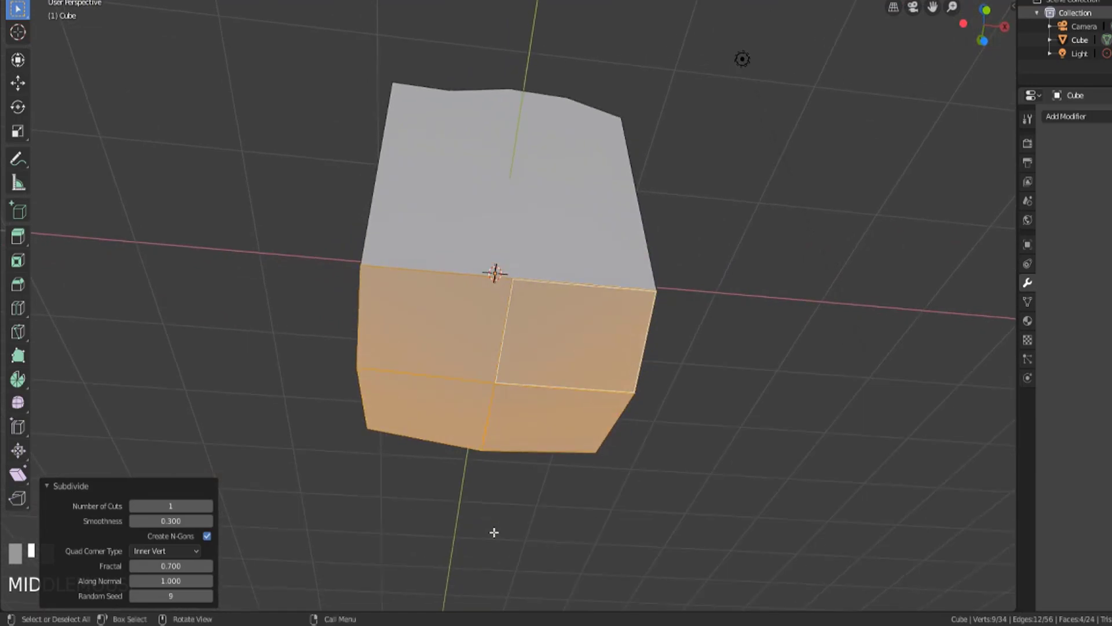
Raise the number of cuts on the bottom face's subdivision to 3 and view the cube from several angles.
{"action": "left_click", "coordinate": [209, 506]}
{"action": "left_click", "coordinate": [209, 506]}
{"action": "middle_click_drag", "start_coordinate": [339, 441], "coordinate": [456, 229]}
{"action": "middle_click_drag", "start_coordinate": [399, 106], "coordinate": [365, 194]}
{"action": "middle_click_drag", "start_coordinate": [611, 449], "coordinate": [623, 353]}
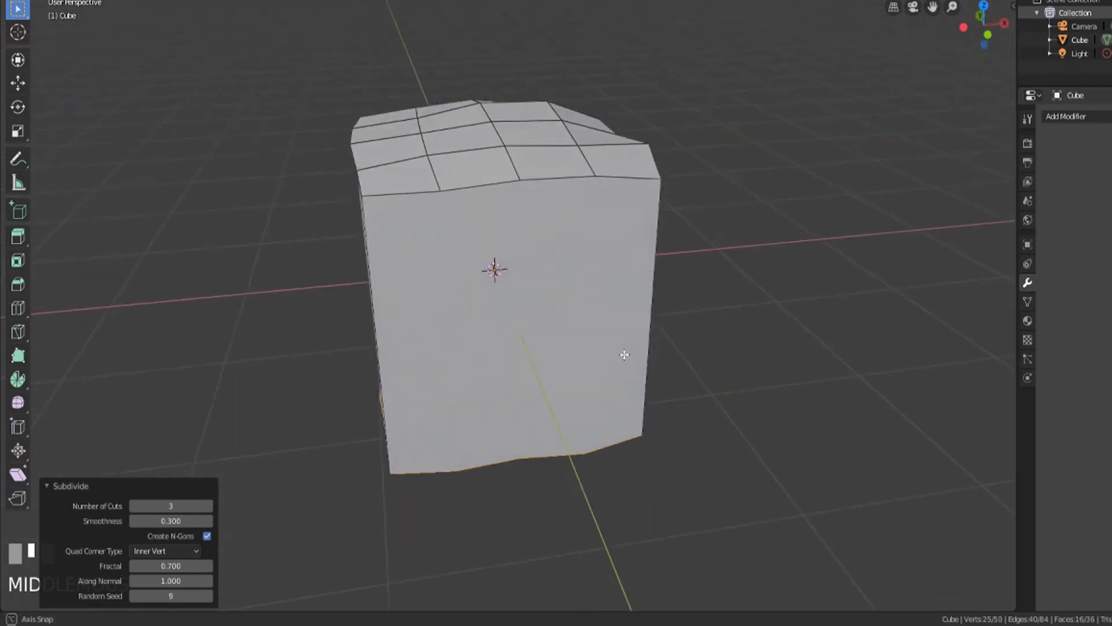
{"action": "middle_click_drag", "start_coordinate": [499, 472], "coordinate": [510, 385]}
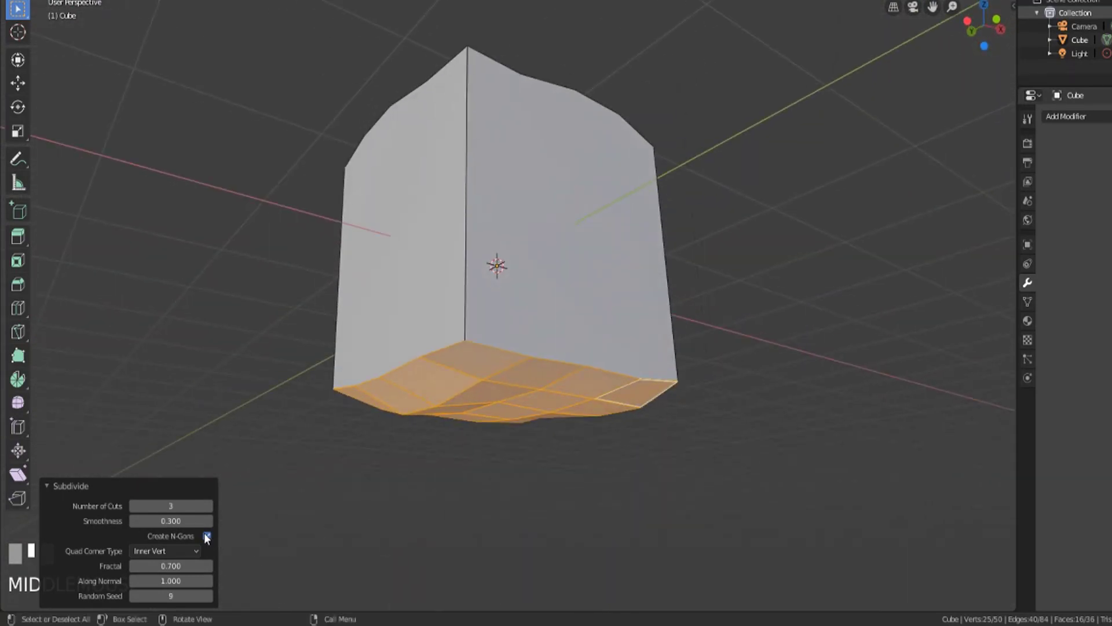
Turn off Create N-Gons for the bottom face's subdivision and select a side face to inspect its geometry.
{"action": "left_click", "coordinate": [207, 536]}
{"action": "middle_click_drag", "start_coordinate": [674, 349], "coordinate": [510, 345]}
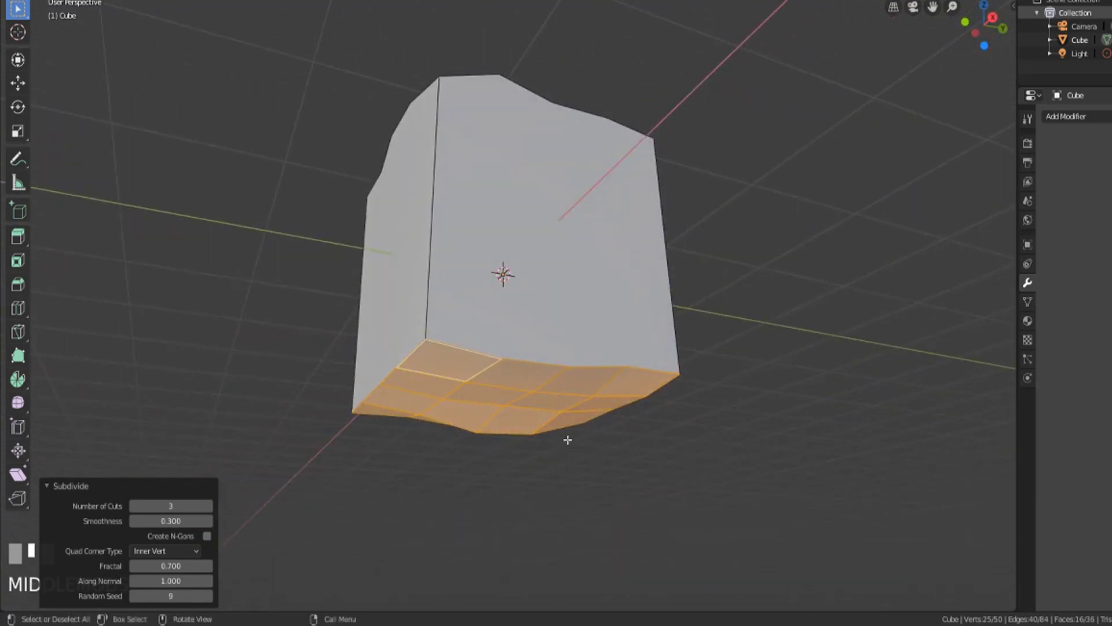
{"action": "middle_click_drag", "start_coordinate": [569, 303], "coordinate": [545, 346]}
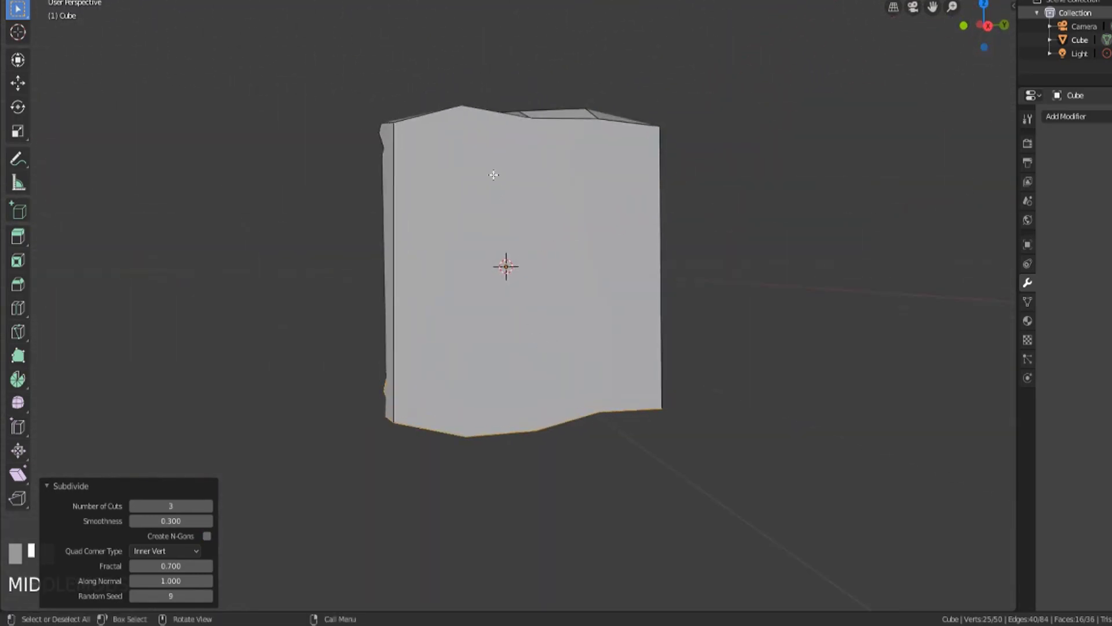
{"action": "middle_click_drag", "start_coordinate": [498, 112], "coordinate": [521, 172]}
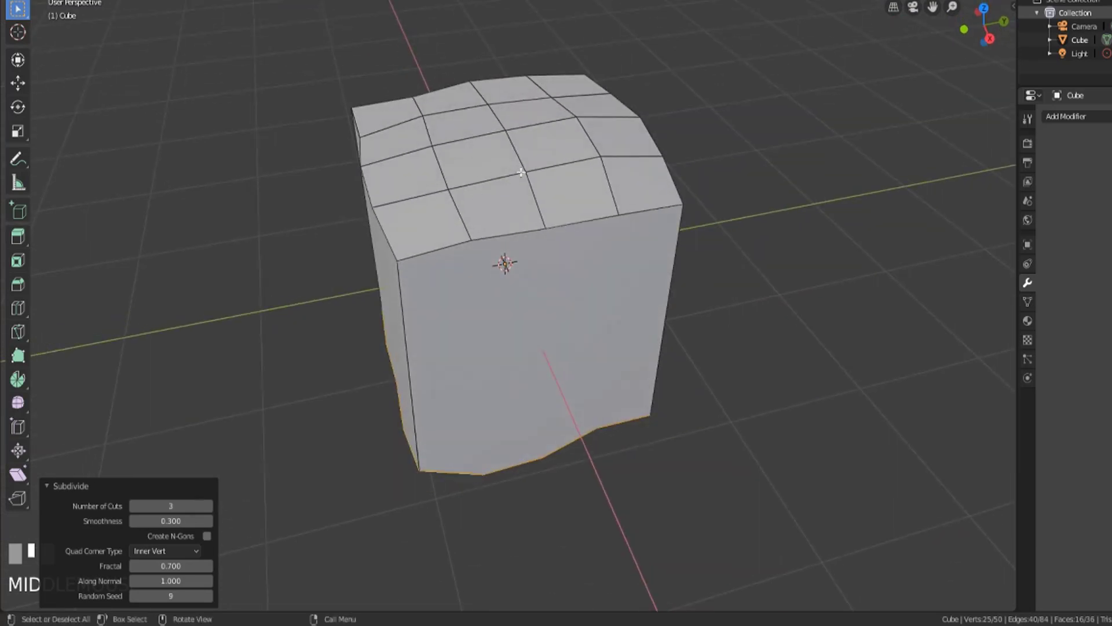
{"action": "left_click", "coordinate": [556, 343]}
{"action": "middle_click_drag", "start_coordinate": [533, 402], "coordinate": [521, 337]}
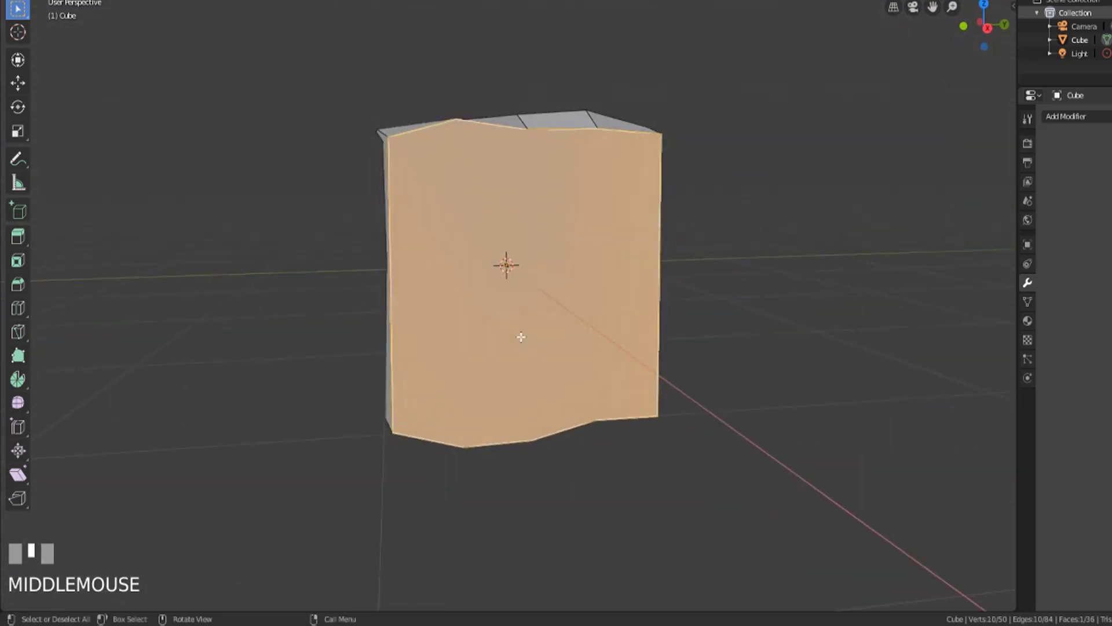
{"action": "middle_click_drag", "start_coordinate": [446, 334], "coordinate": [584, 375]}
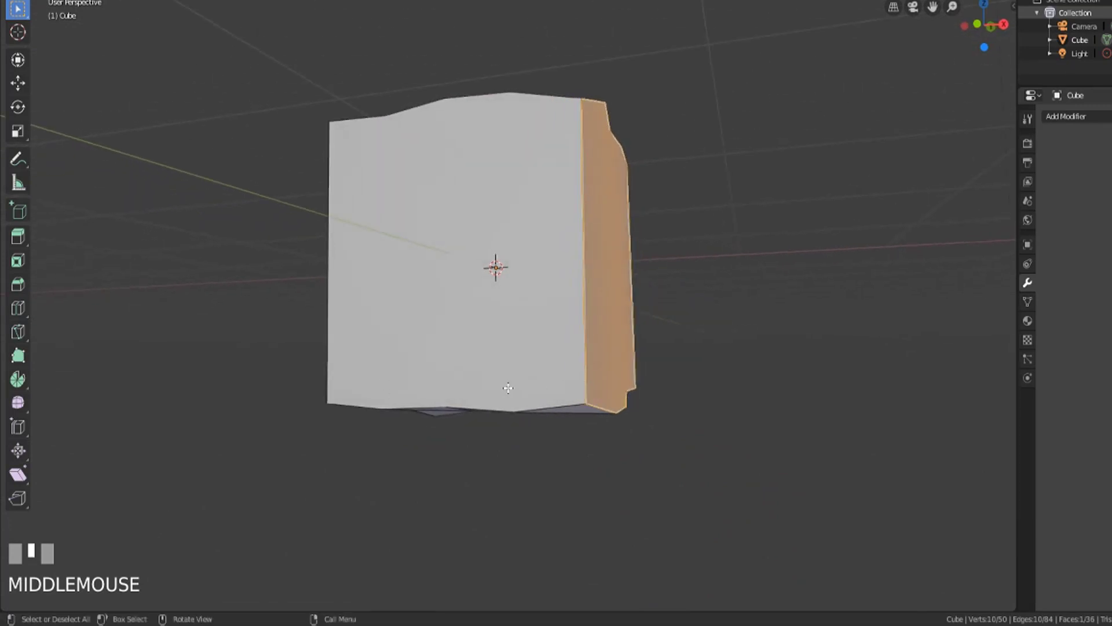
Undo the bottom and top face subdivisions, and subdivide the top face again with one cut and Create N-Gons off.
{"action": "key", "text": "ctrl+z"}
{"action": "key", "text": "ctrl+z"}
{"action": "key", "text": "ctrl+z"}
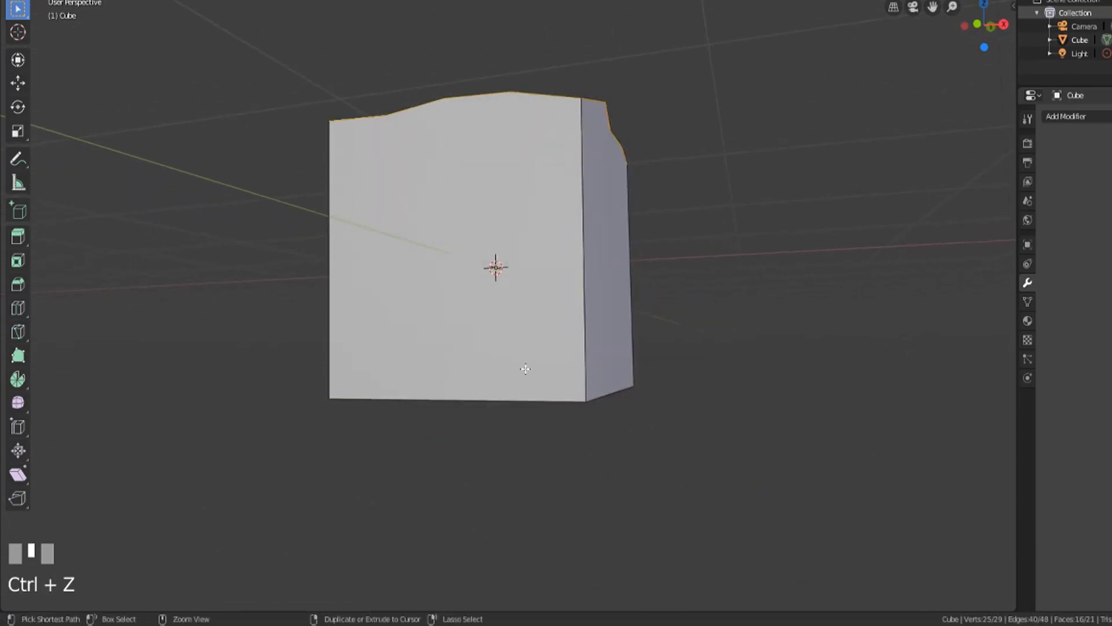
{"action": "key", "text": "ctrl+z"}
{"action": "middle_click_drag", "start_coordinate": [531, 355], "coordinate": [538, 385]}
{"action": "right_click", "coordinate": [471, 198]}
{"action": "left_click", "coordinate": [471, 198]}
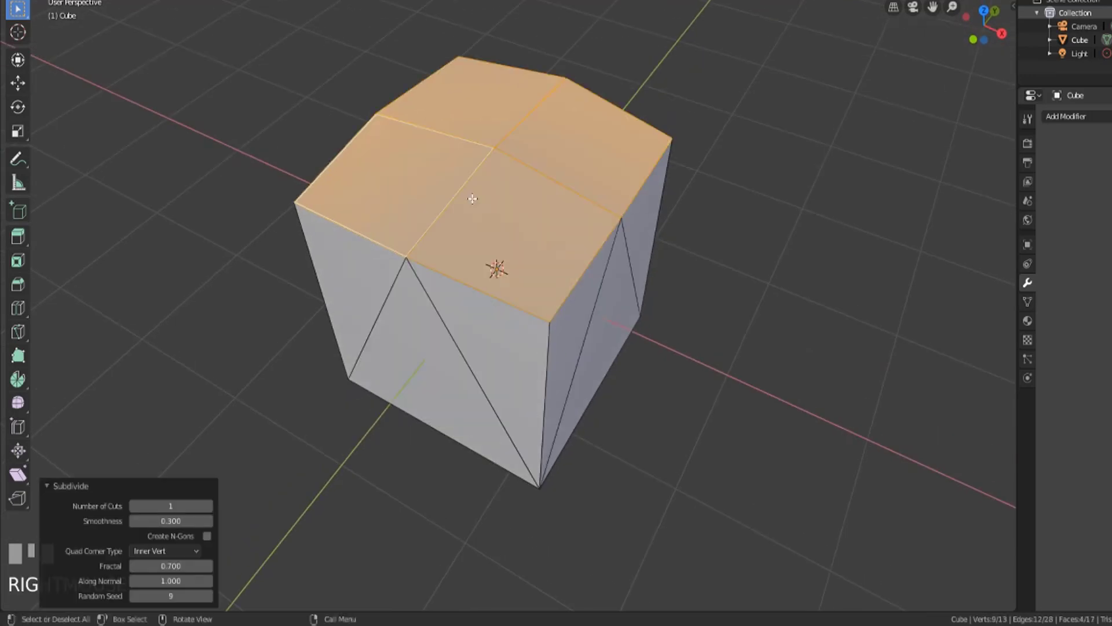
Set the top face's new subdivision to 3 cuts and inspect the edges on the adjoining side faces.
{"action": "middle_click_drag", "start_coordinate": [692, 499], "coordinate": [654, 405]}
{"action": "left_click", "coordinate": [209, 505]}
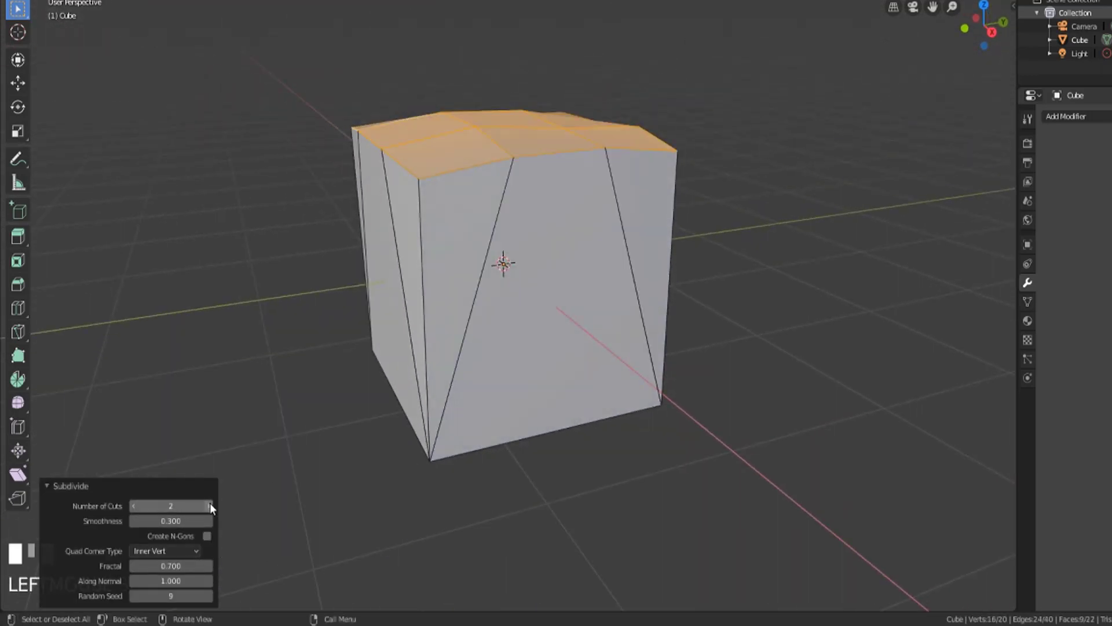
{"action": "left_click", "coordinate": [209, 506]}
{"action": "middle_click_drag", "start_coordinate": [629, 346], "coordinate": [798, 337]}
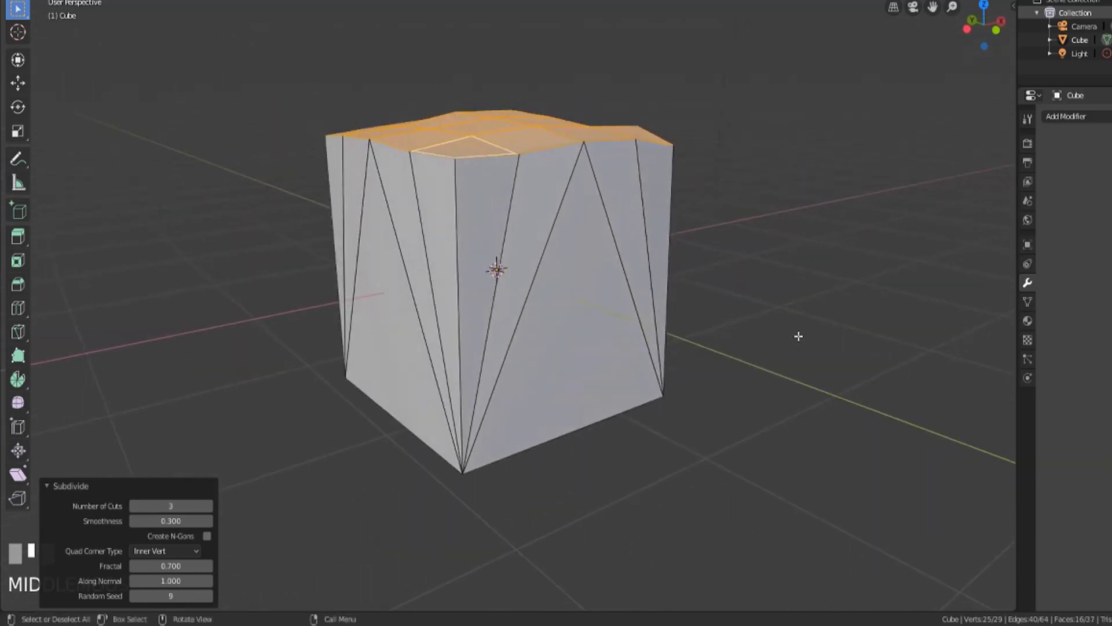
{"action": "middle_click_drag", "start_coordinate": [360, 386], "coordinate": [489, 342]}
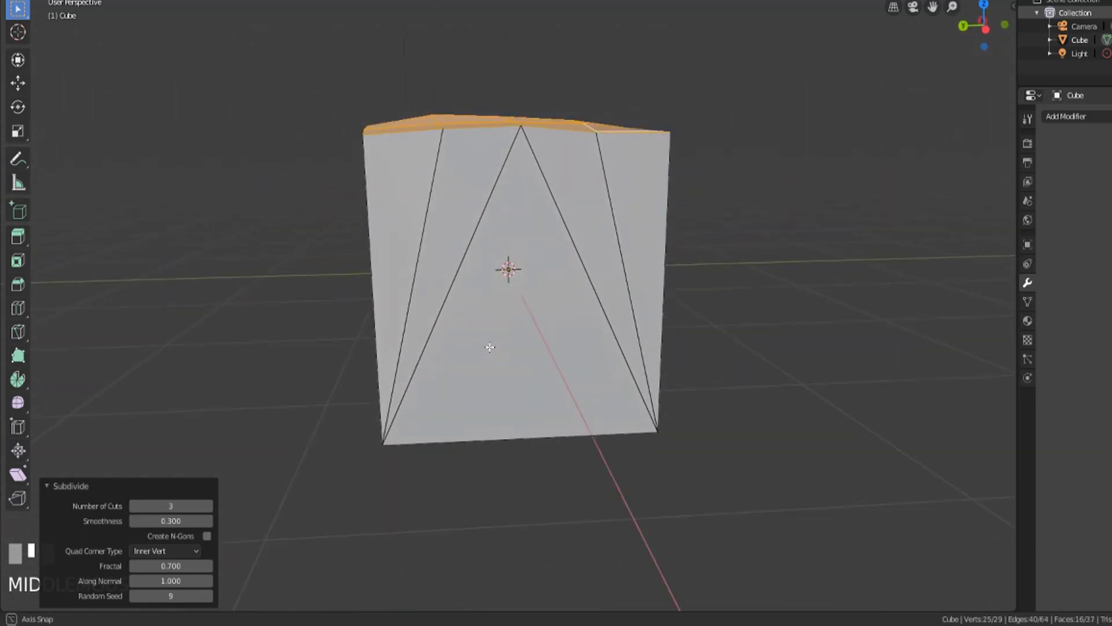
{"action": "middle_click_drag", "start_coordinate": [571, 368], "coordinate": [510, 366]}
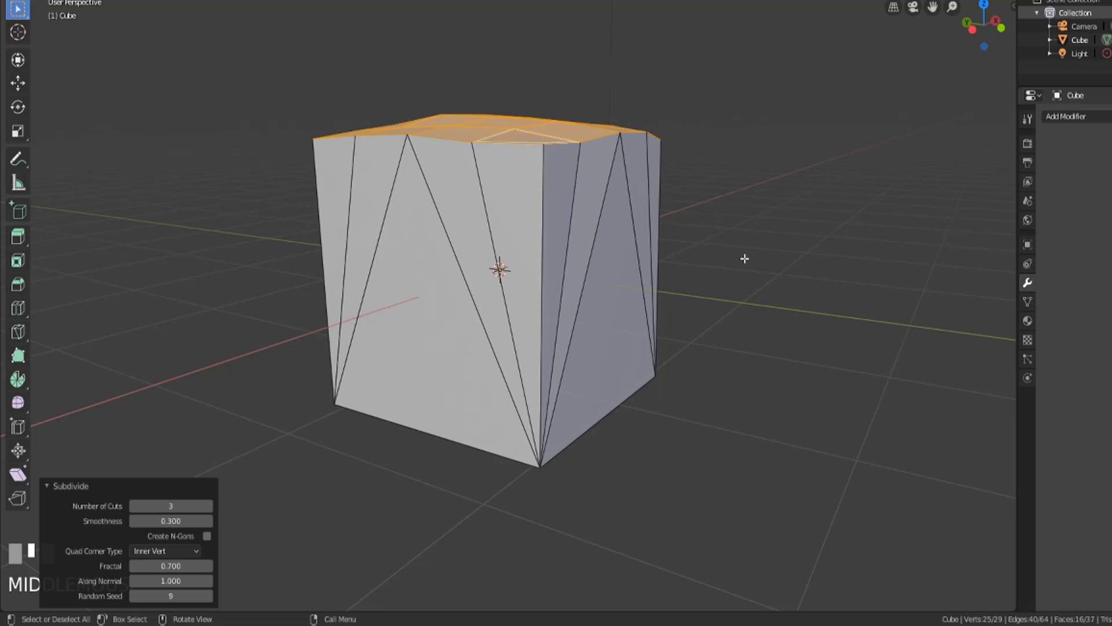
{"action": "middle_click_drag", "start_coordinate": [745, 259], "coordinate": [549, 277]}
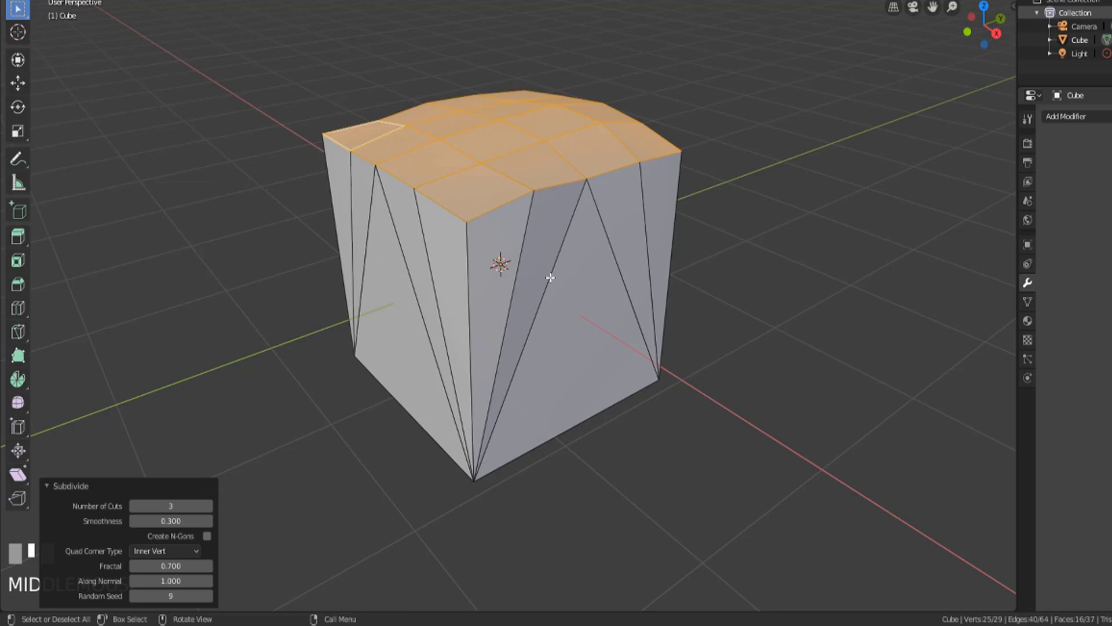
{"action": "key", "text": "shift"}
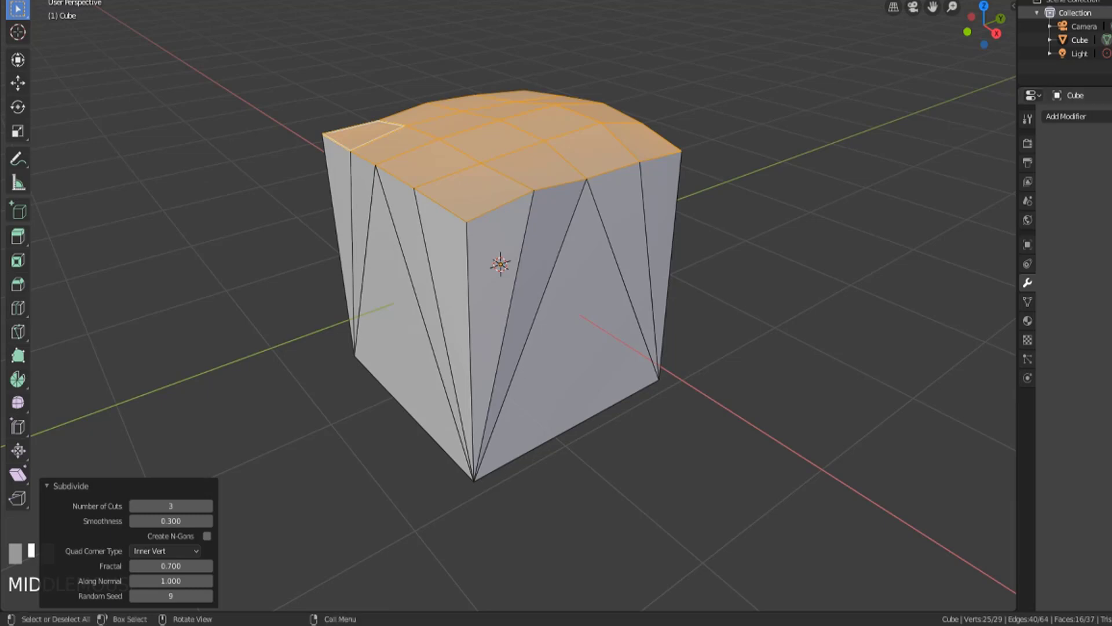